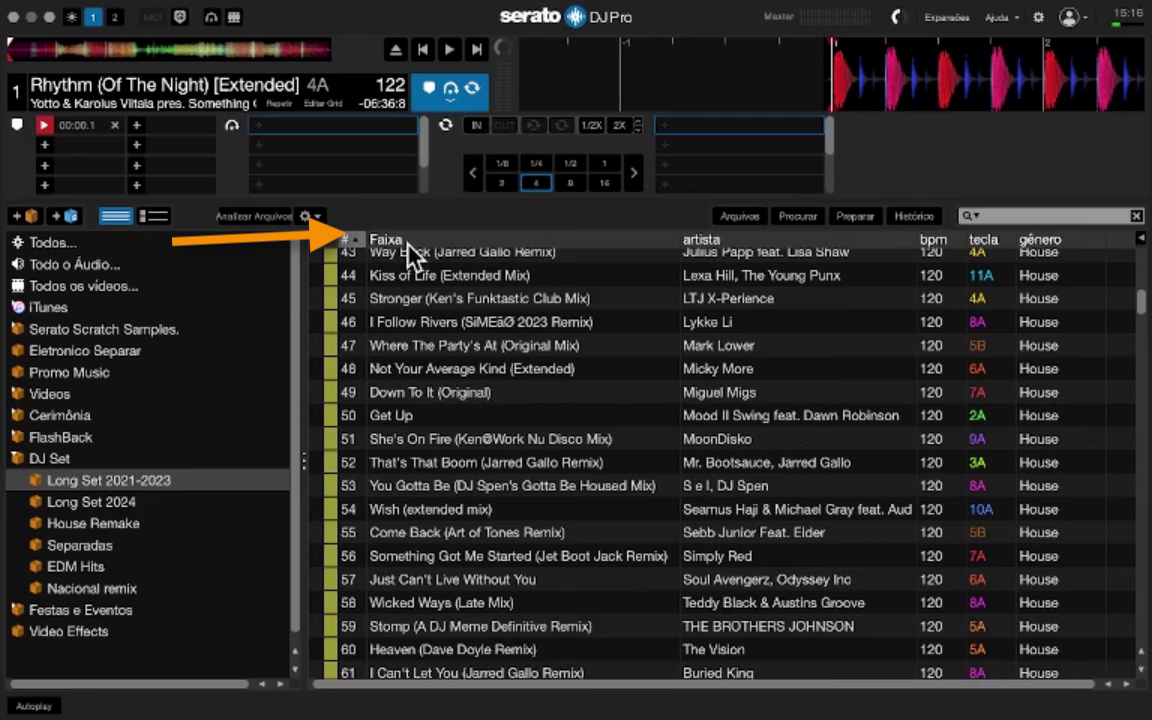
Move "Temperature's Rising (Extended Mix)" above "Come Around (Original Mix) 2022" in the crate's numbered order, and select "Just Can't Take (Original Mix)"
scroll(454, 440, up, 10)
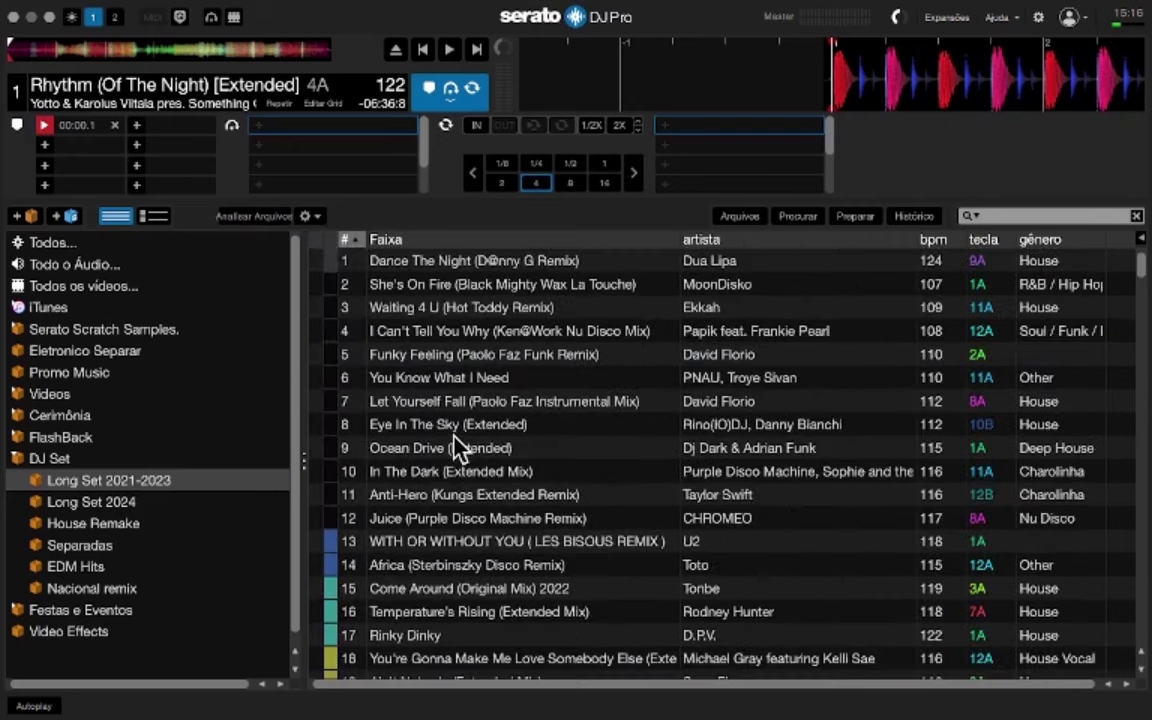
scroll(455, 445, down, 2)
scroll(455, 445, down, 4)
scroll(455, 445, up, 4)
scroll(456, 446, down, 1)
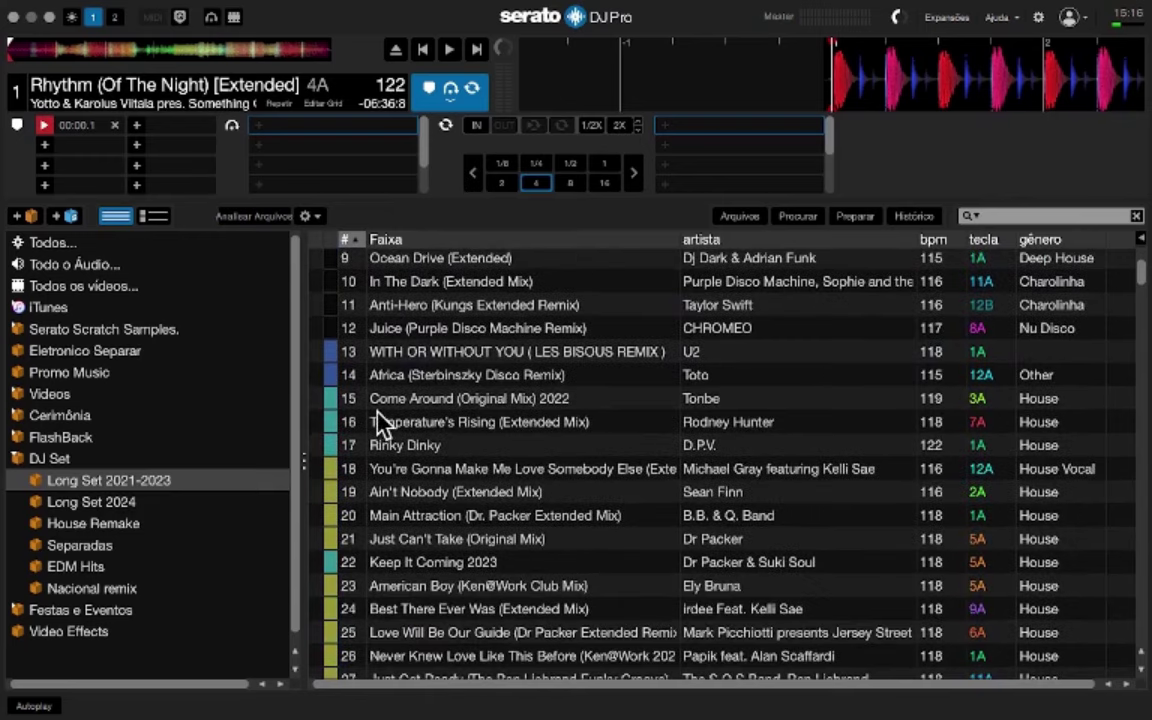
drag(377, 411, 391, 388)
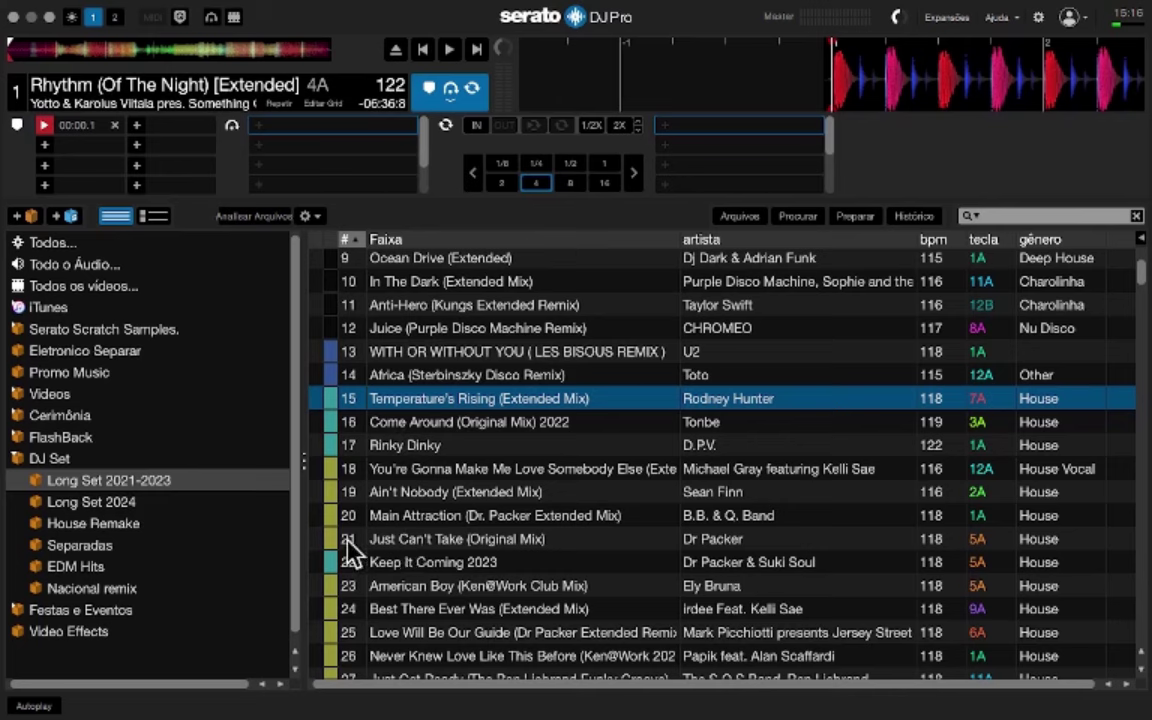
mouse_move(392, 543)
mouse_down()
mouse_move(411, 506)
mouse_move(407, 478)
mouse_move(404, 579)
mouse_move(390, 555)
mouse_up()
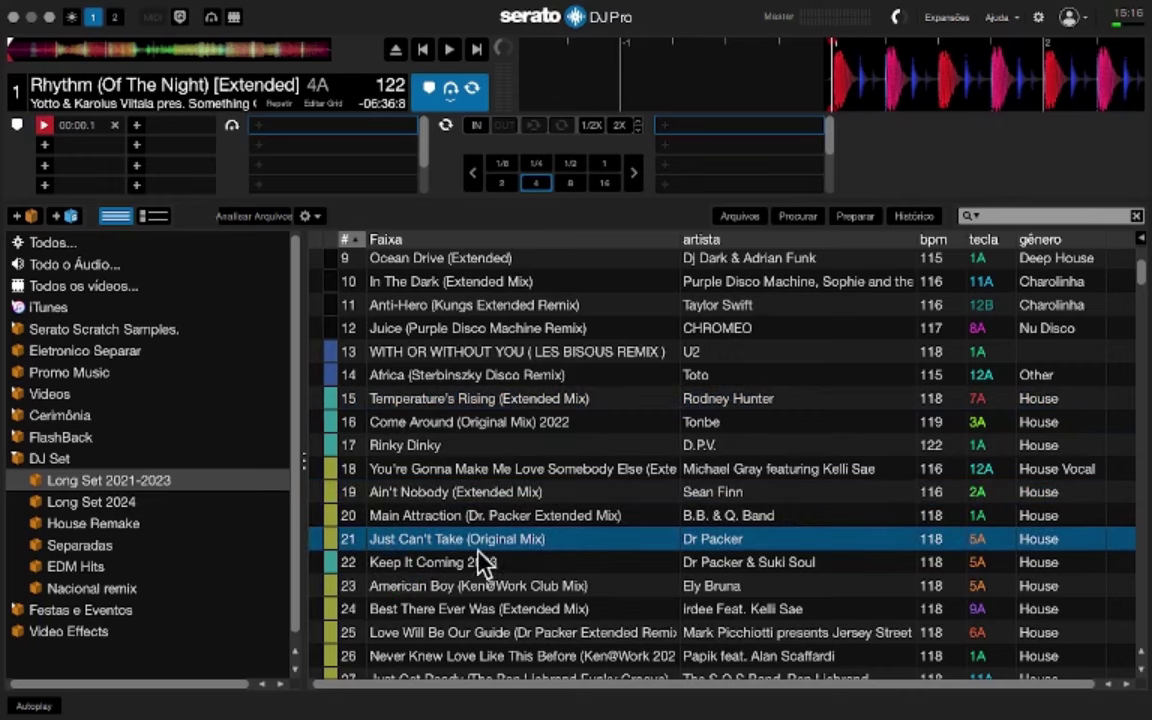
Sort the Long Set 2021-2023 crate alphabetically by artist and look through the reordered tracks
scroll(594, 548, down, 5)
scroll(596, 548, up, 5)
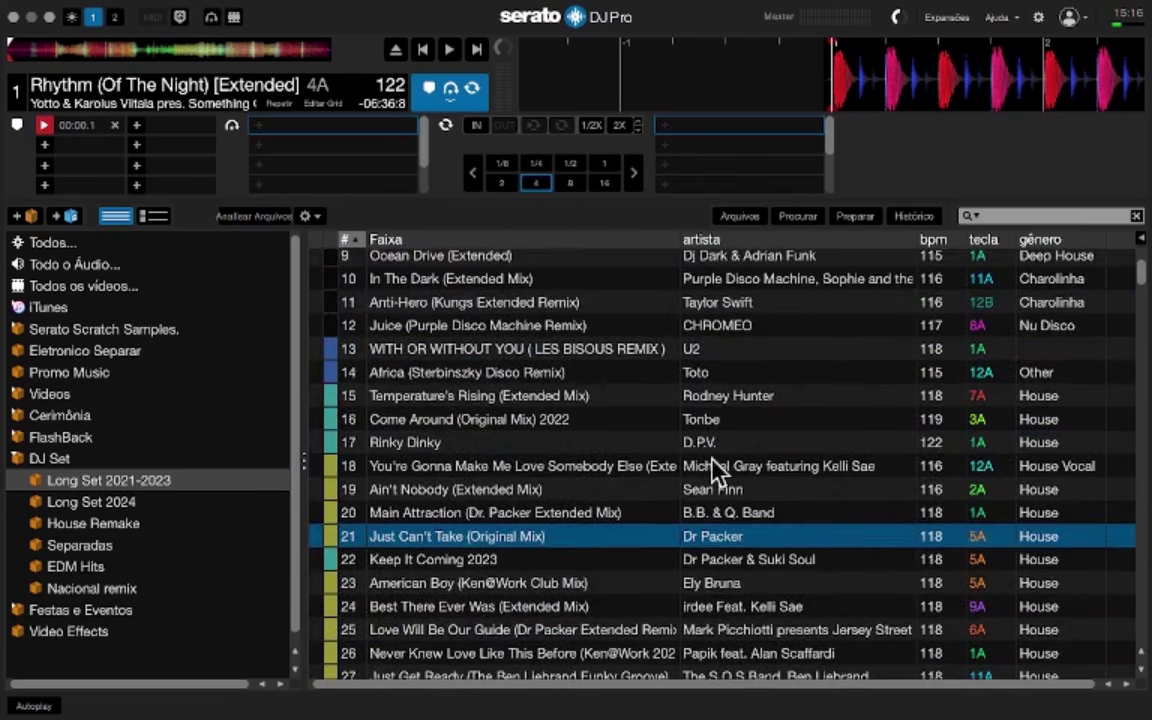
scroll(620, 360, down, 2)
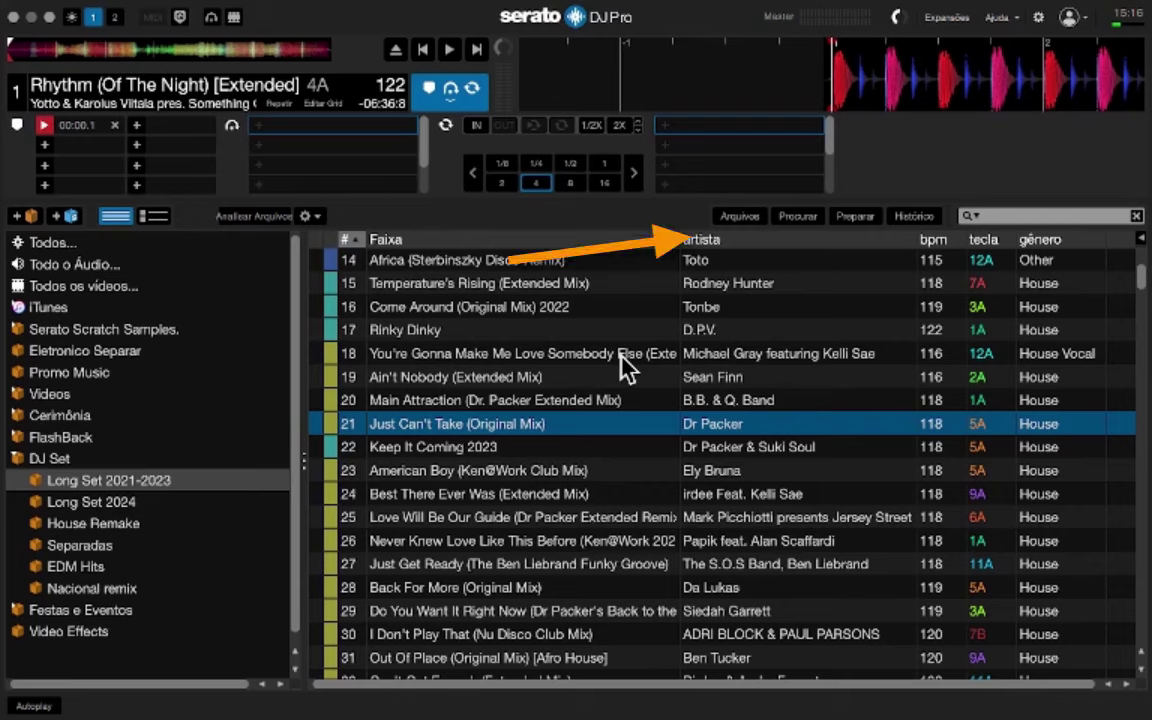
click(716, 240)
scroll(698, 385, up, 2)
scroll(700, 385, down, 12)
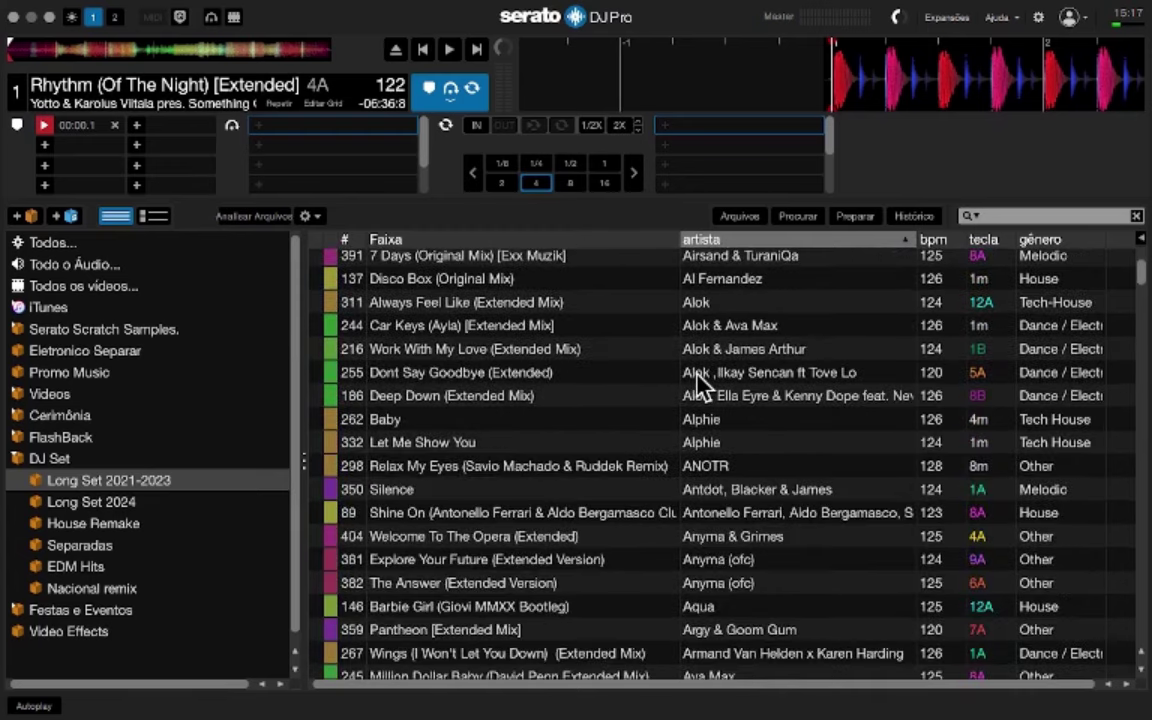
scroll(700, 385, down, 15)
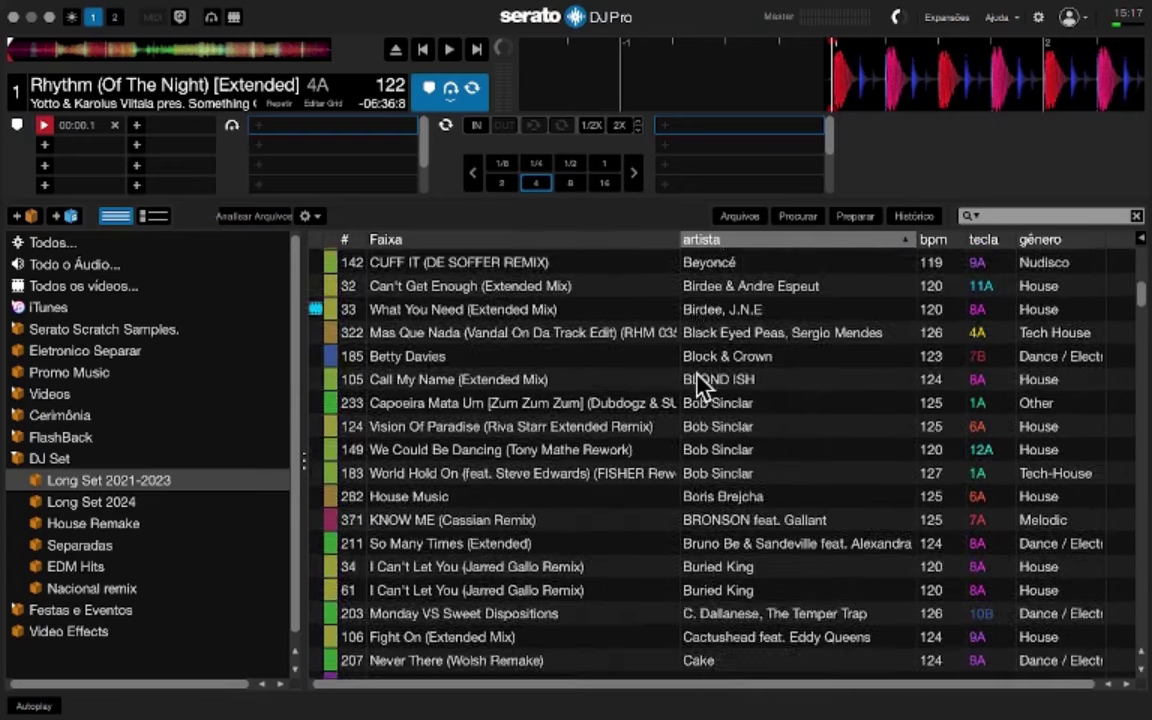
scroll(700, 385, up, 20)
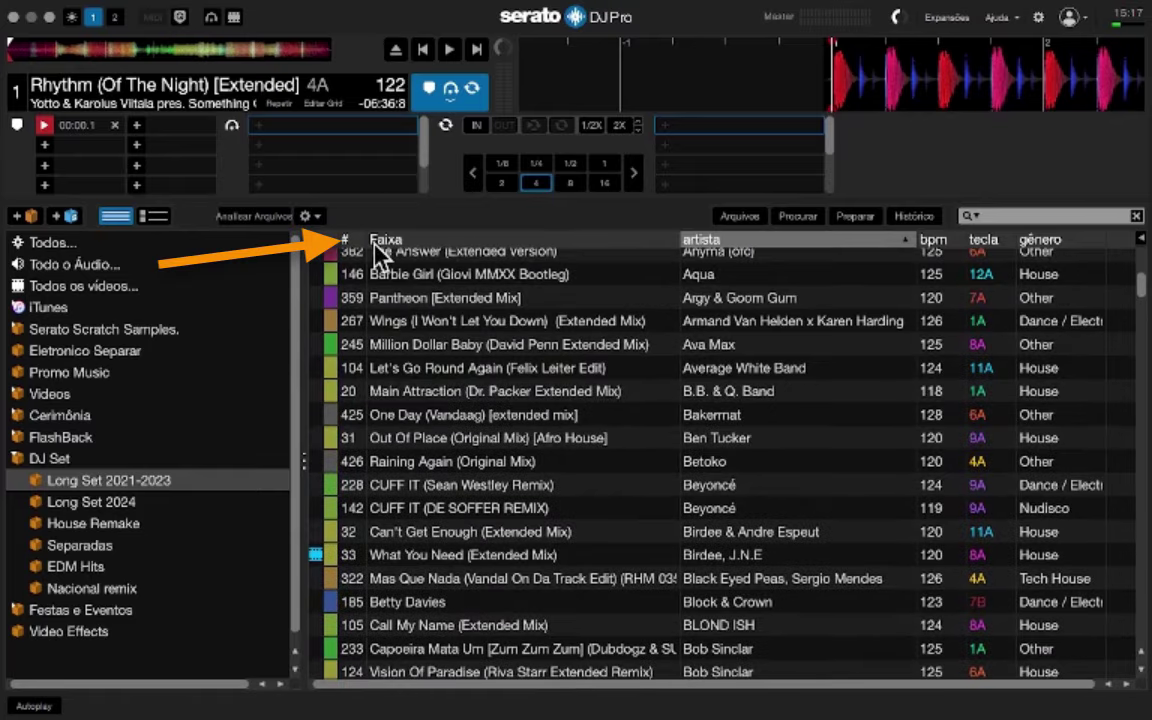
Sort the crate by track title in ascending order, and reverse it to descending order
click(412, 240)
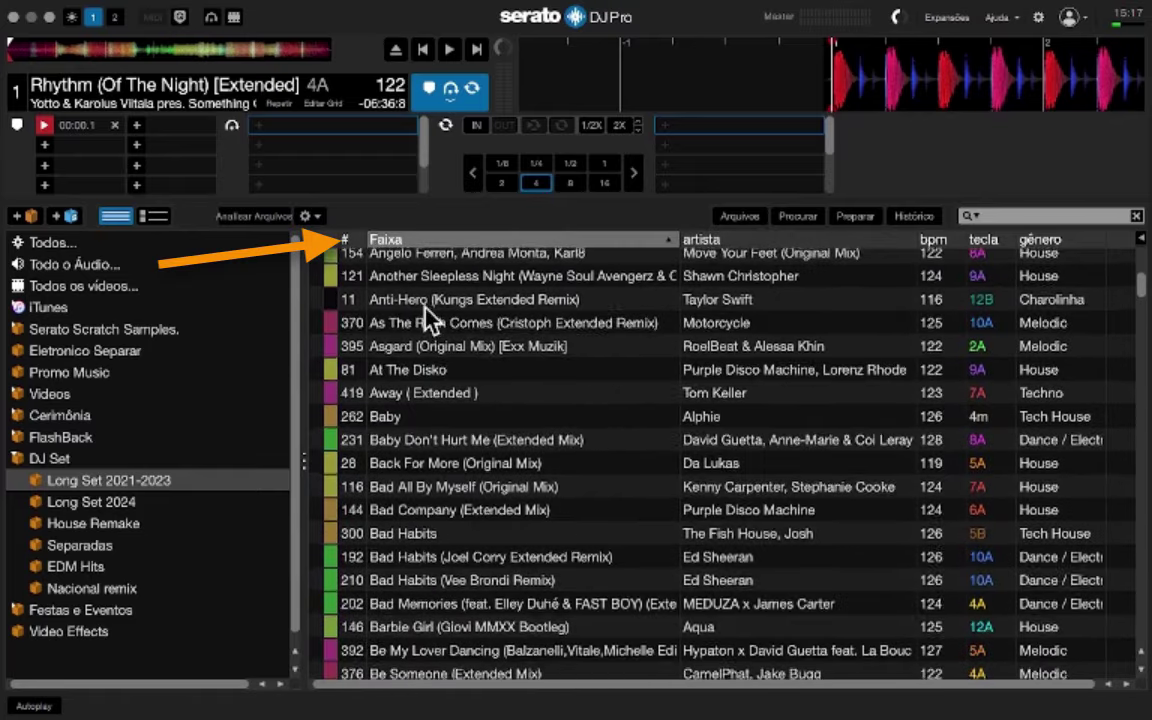
scroll(423, 312, down, 1)
scroll(425, 315, down, 4)
scroll(425, 315, up, 8)
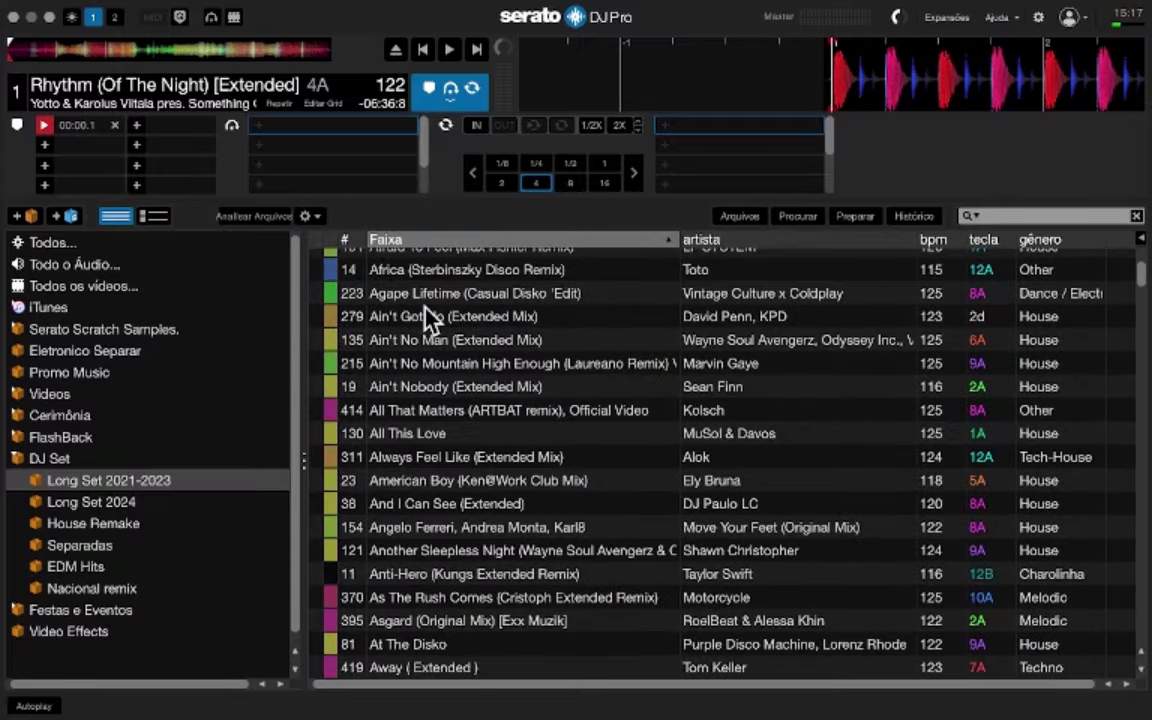
click(391, 242)
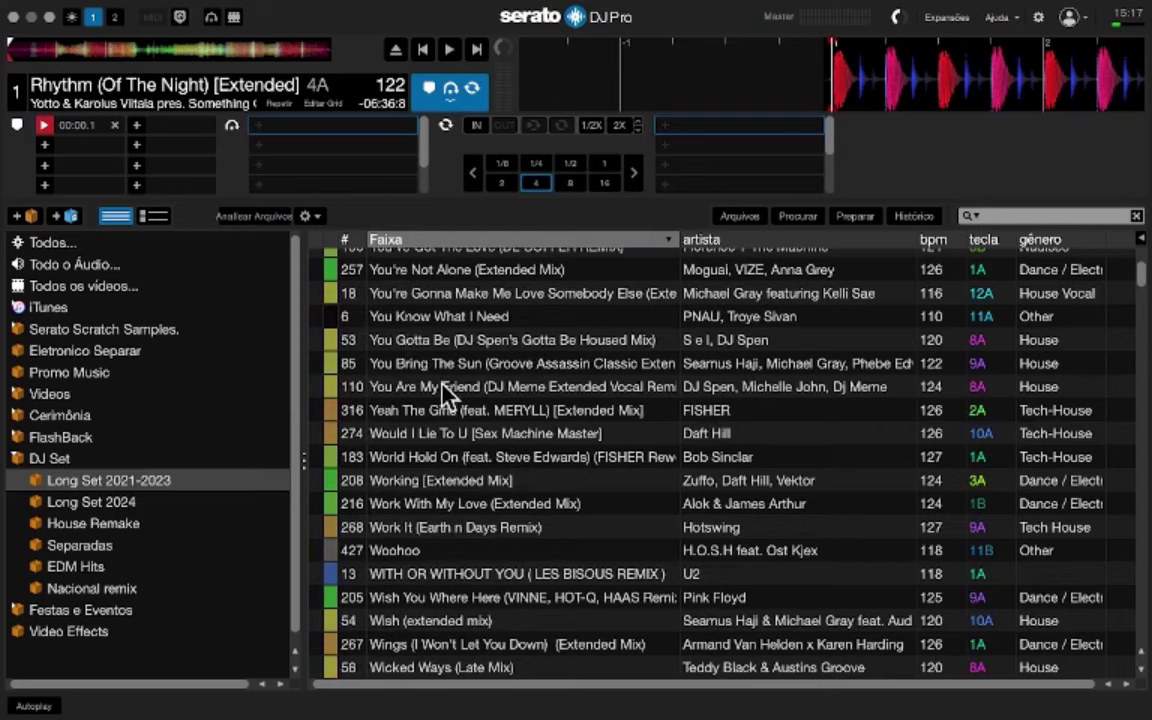
scroll(441, 318, up, 4)
scroll(441, 318, down, 4)
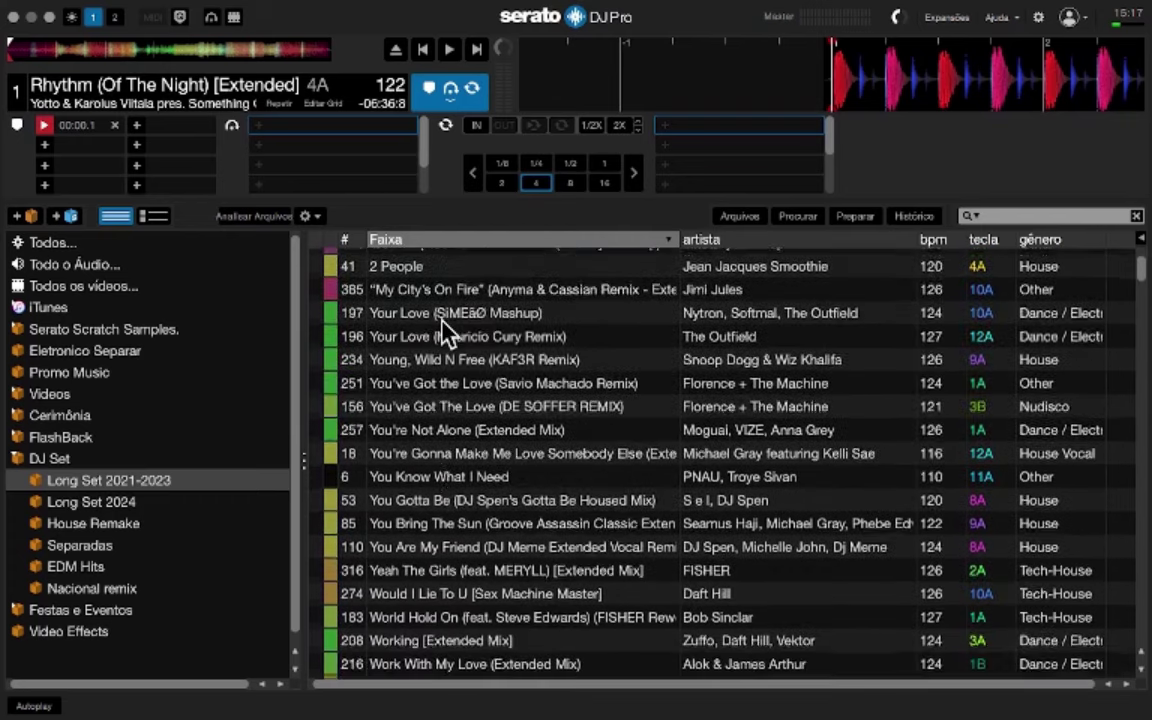
scroll(442, 322, down, 6)
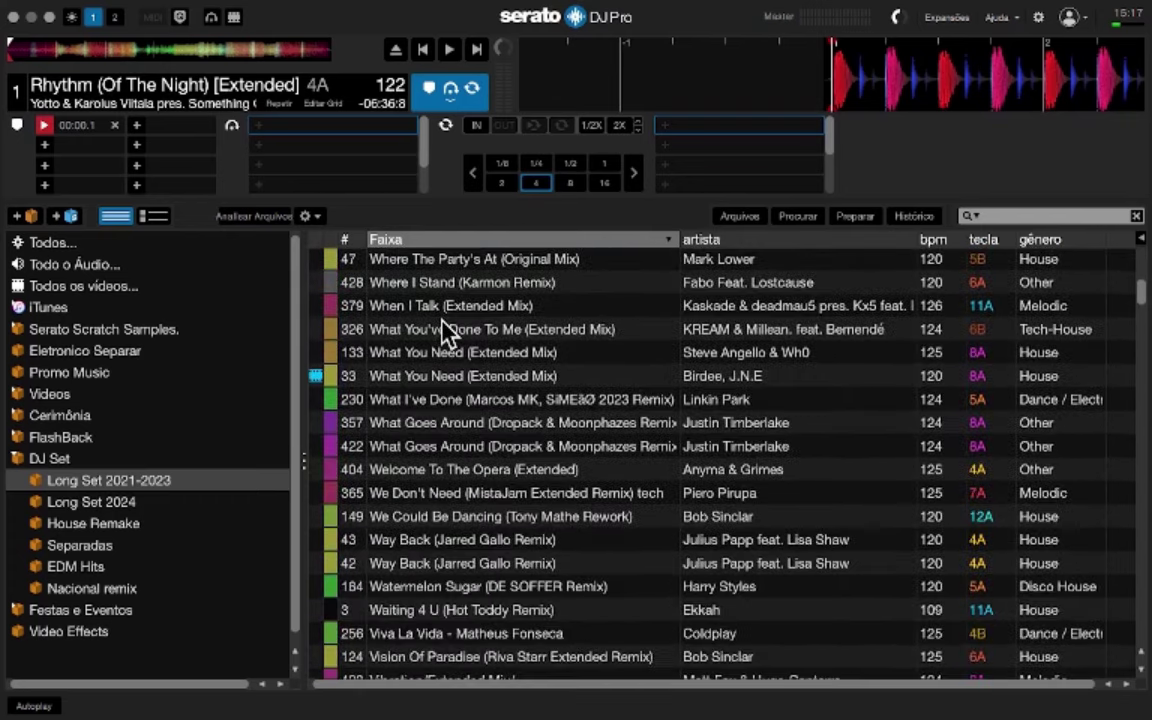
Sort the crate by BPM in ascending order and review the tracks from slowest to faster tempos
click(937, 244)
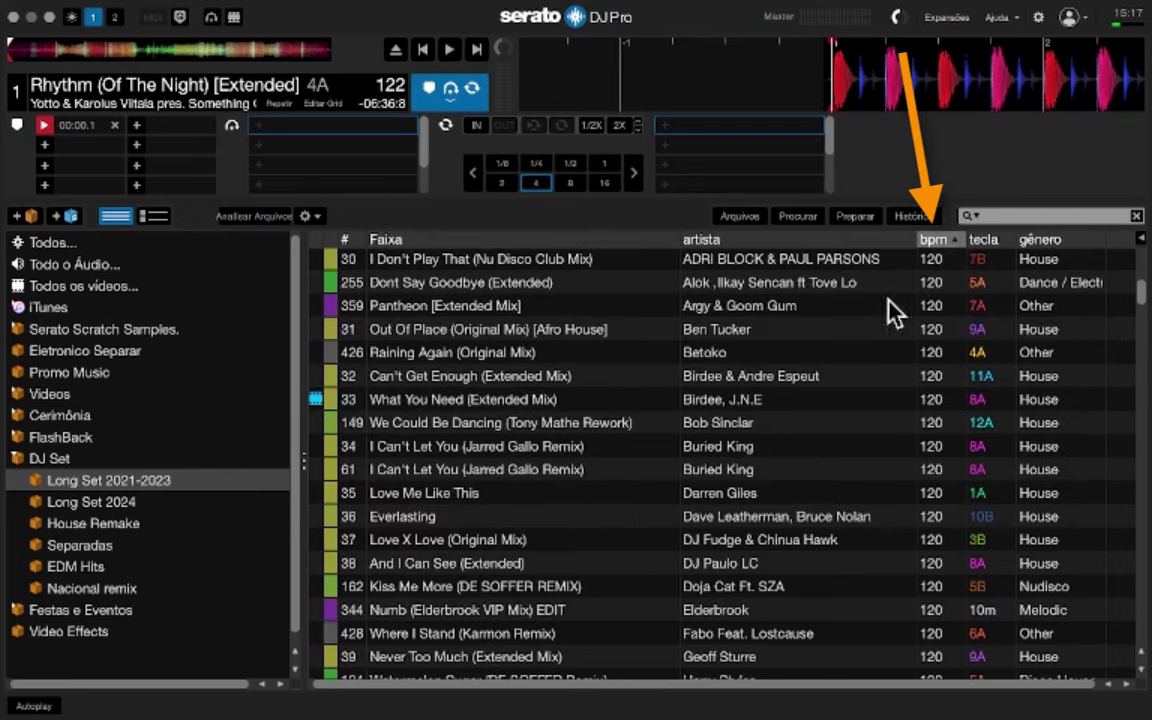
scroll(890, 315, down, 4)
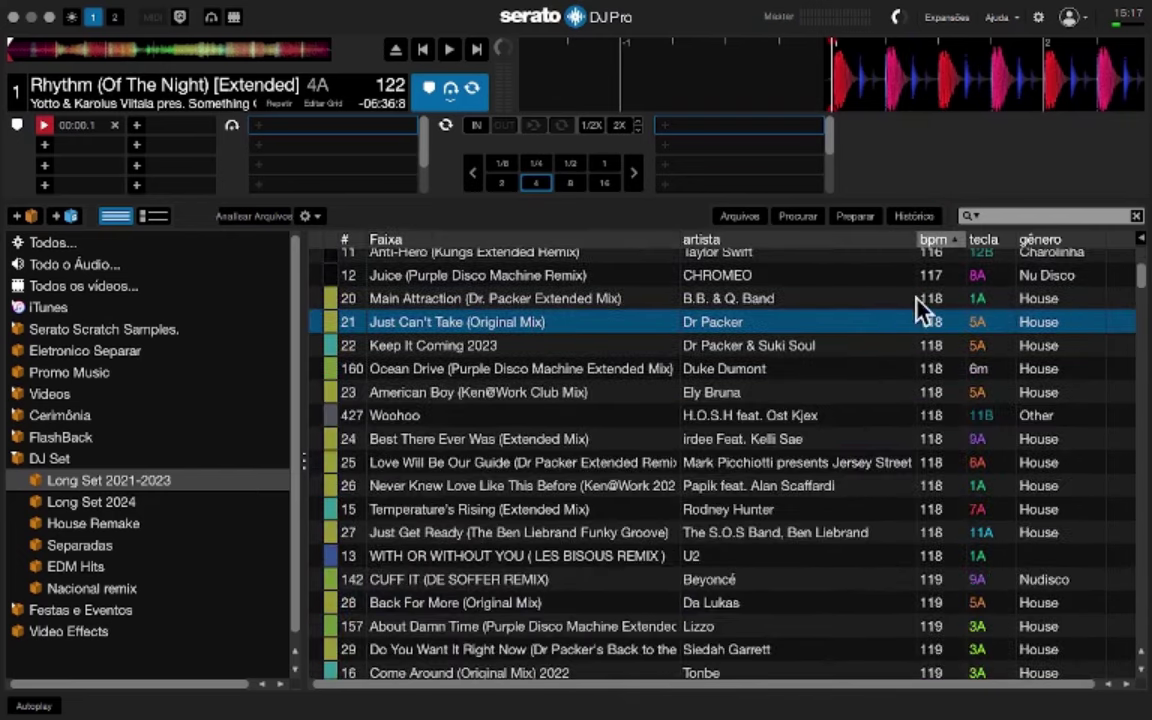
scroll(960, 270, down, 3)
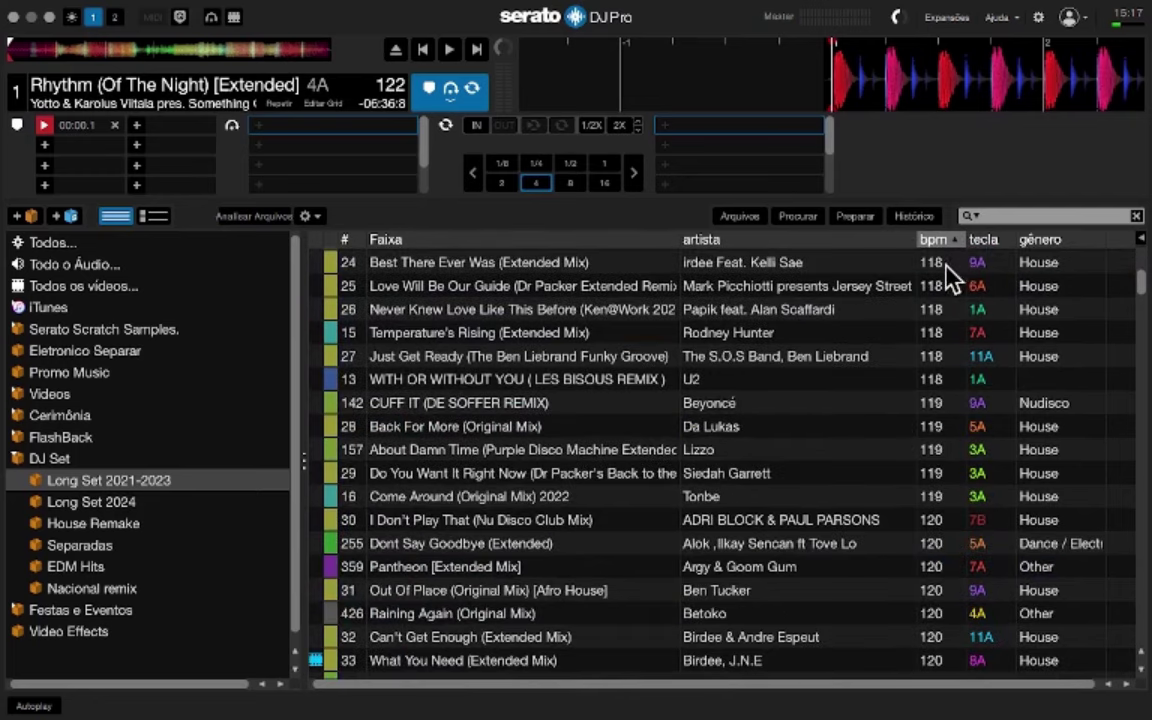
scroll(946, 268, up, 6)
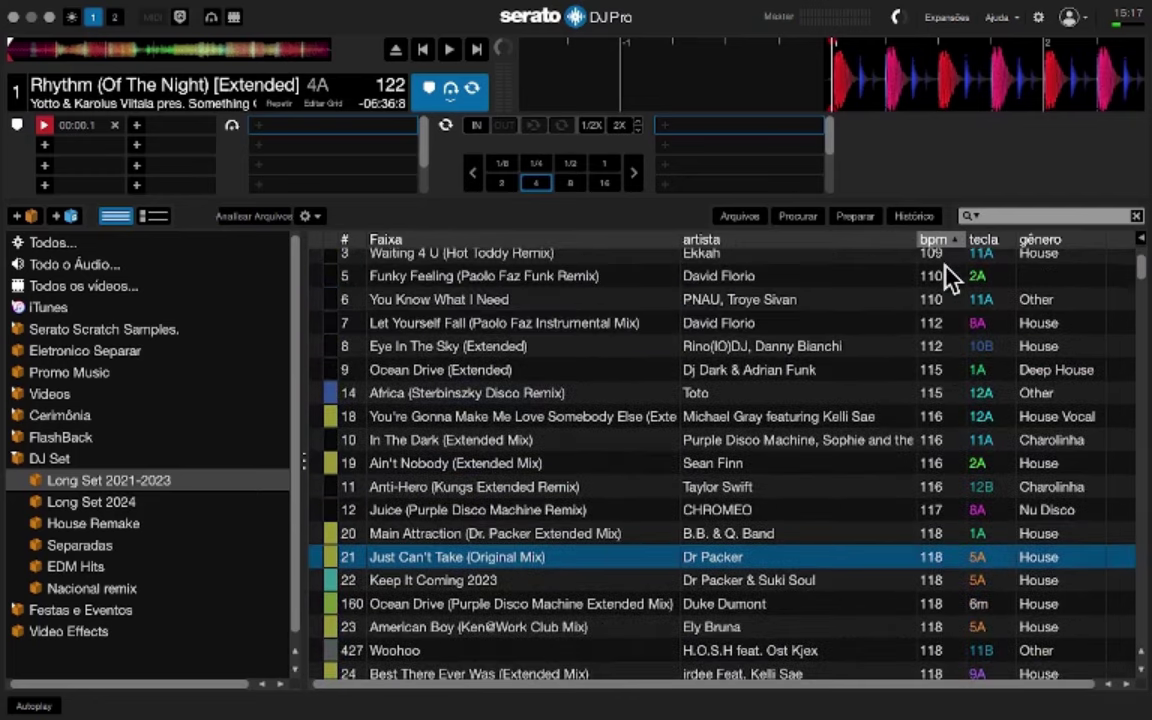
scroll(950, 280, down, 12)
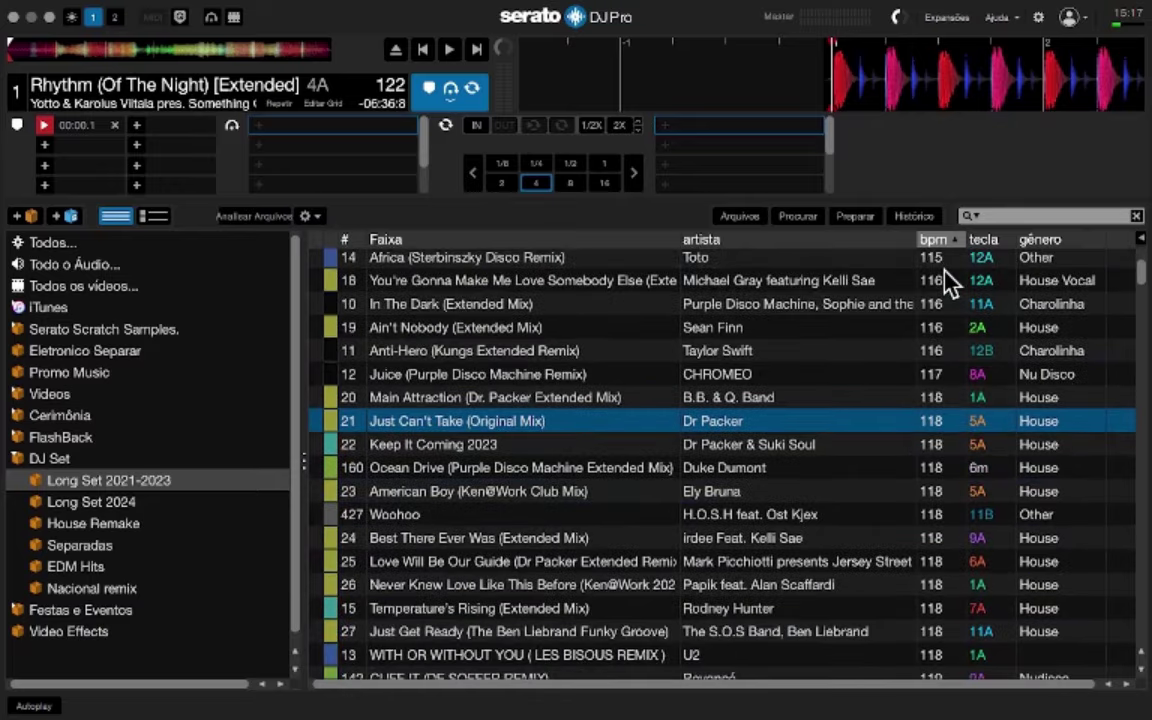
scroll(897, 436, down, 15)
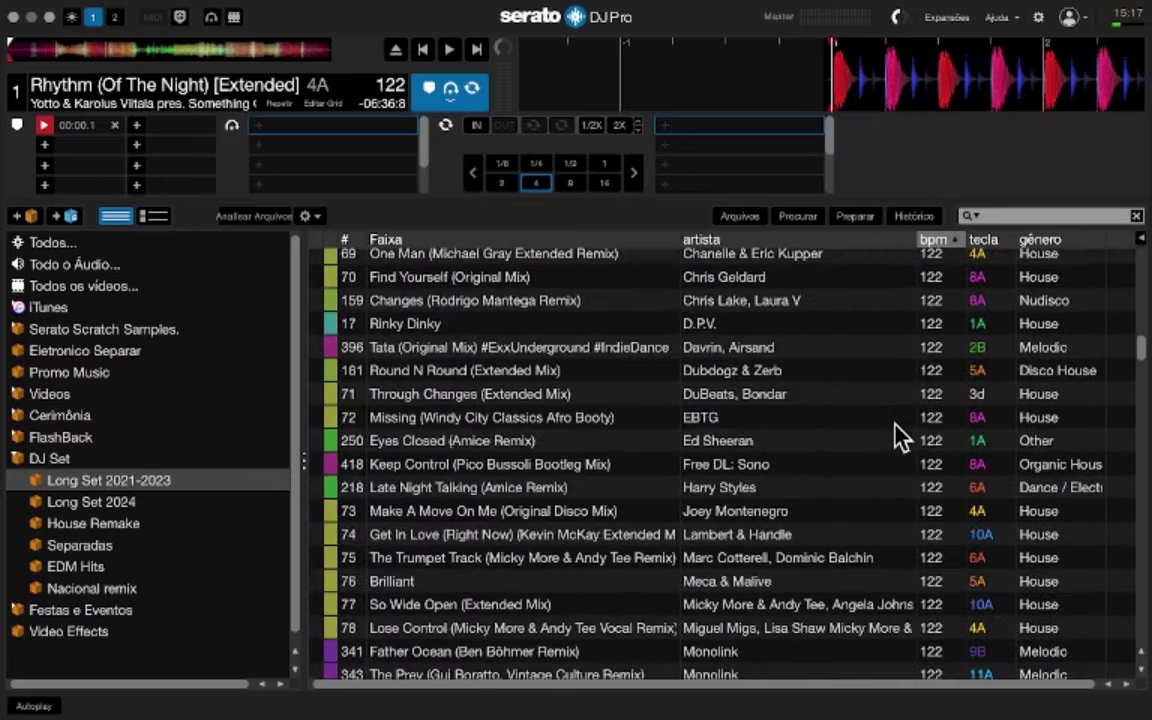
scroll(897, 436, up, 20)
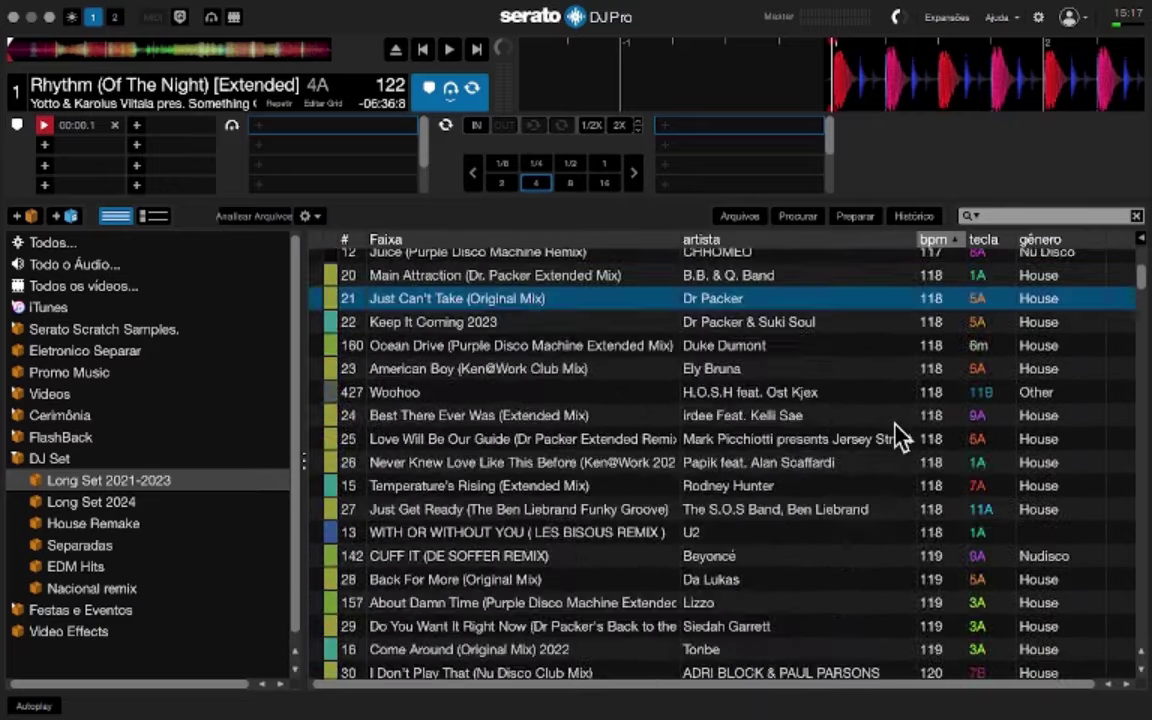
Sort the crate's tracks by musical key in ascending order and look through the Camelot key groups
click(983, 240)
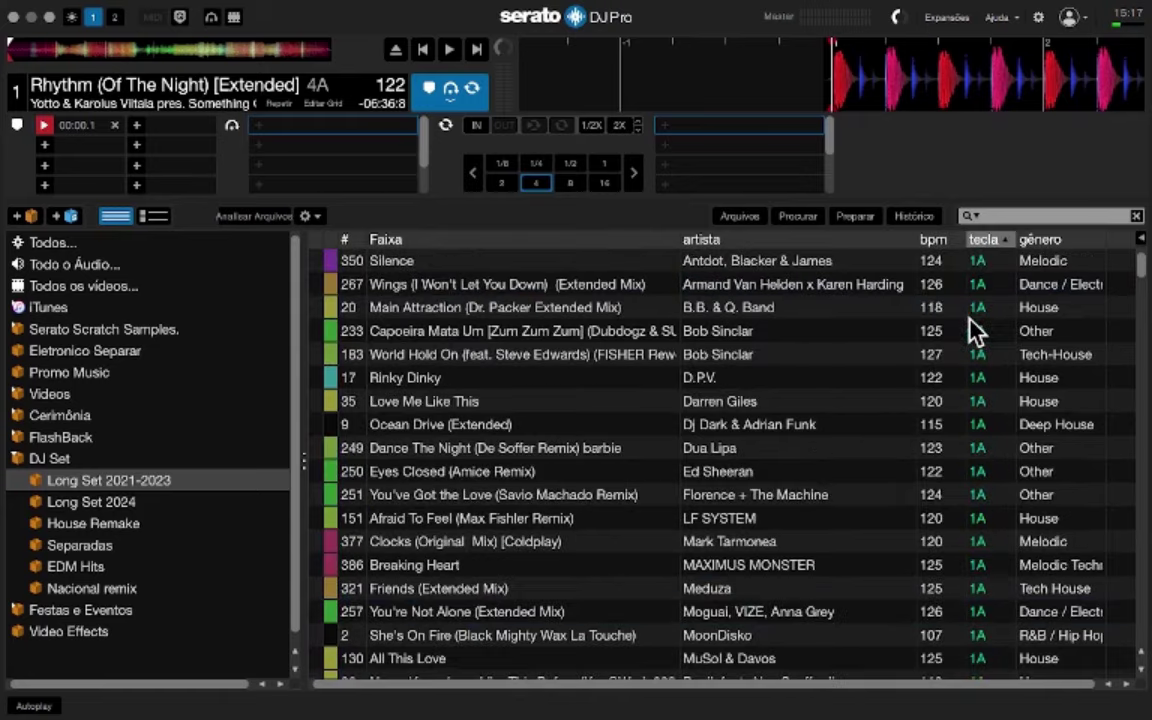
scroll(926, 386, down, 5)
scroll(958, 393, down, 15)
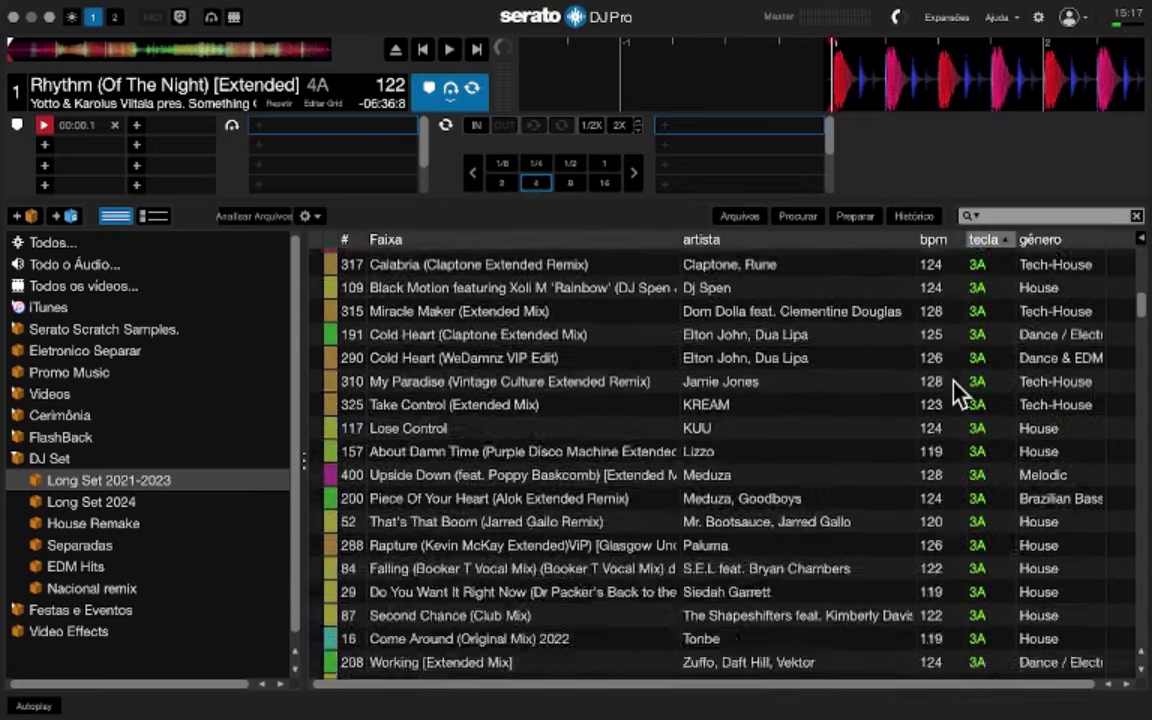
scroll(958, 393, up, 20)
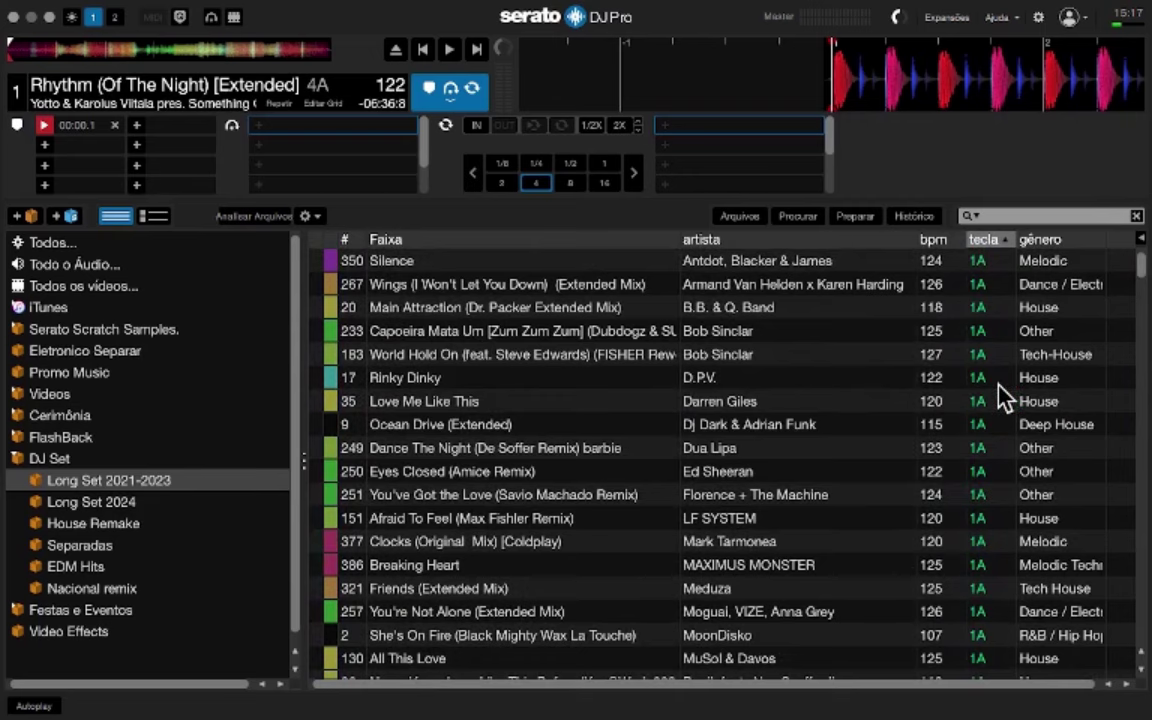
scroll(1012, 301, down, 8)
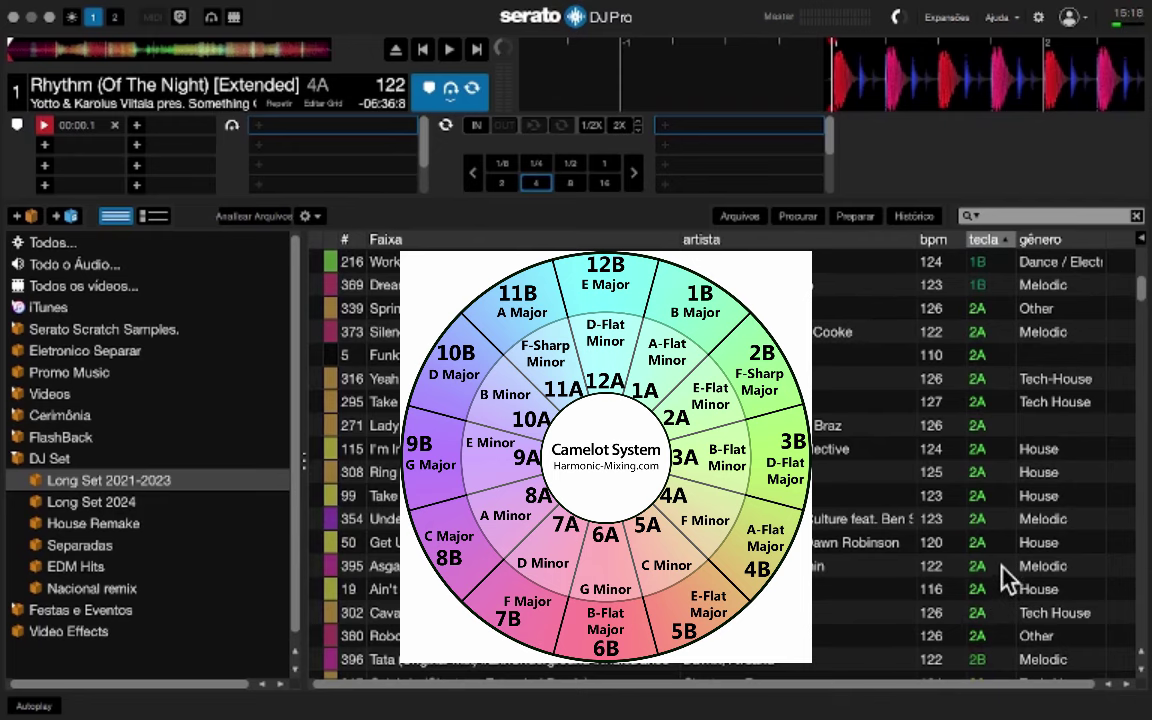
scroll(860, 415, down, 10)
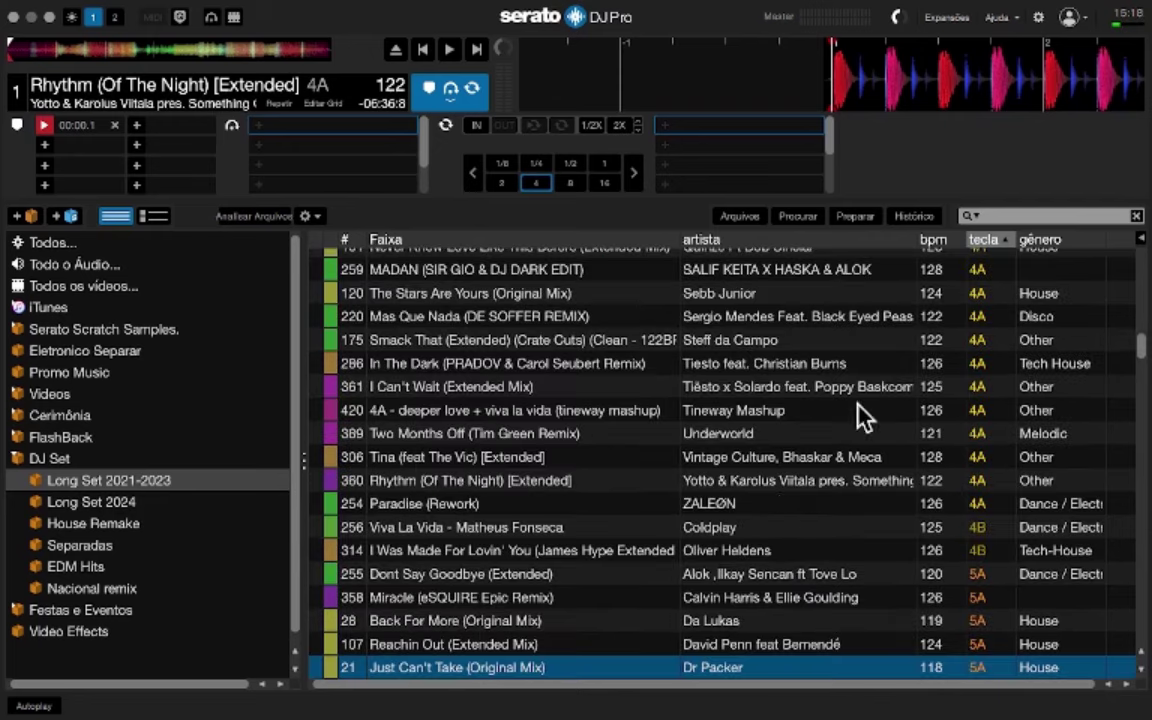
Set the library's key display to Nota clássica and review the key column in the track list
click(1038, 17)
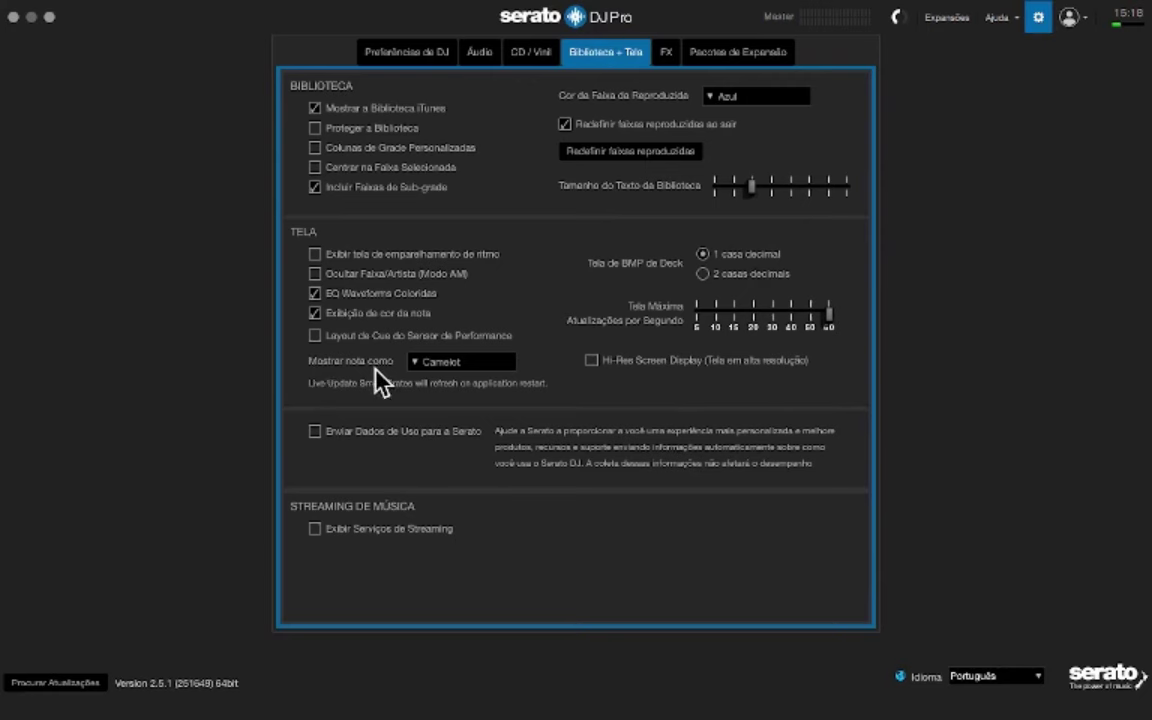
click(461, 365)
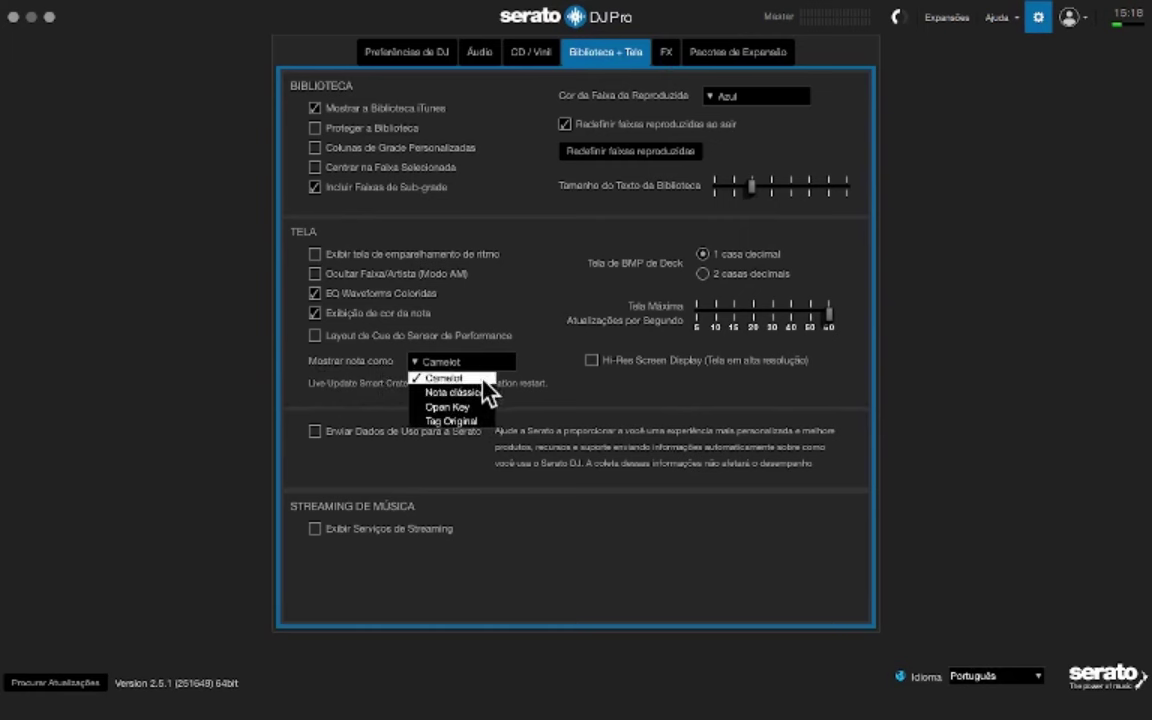
click(480, 393)
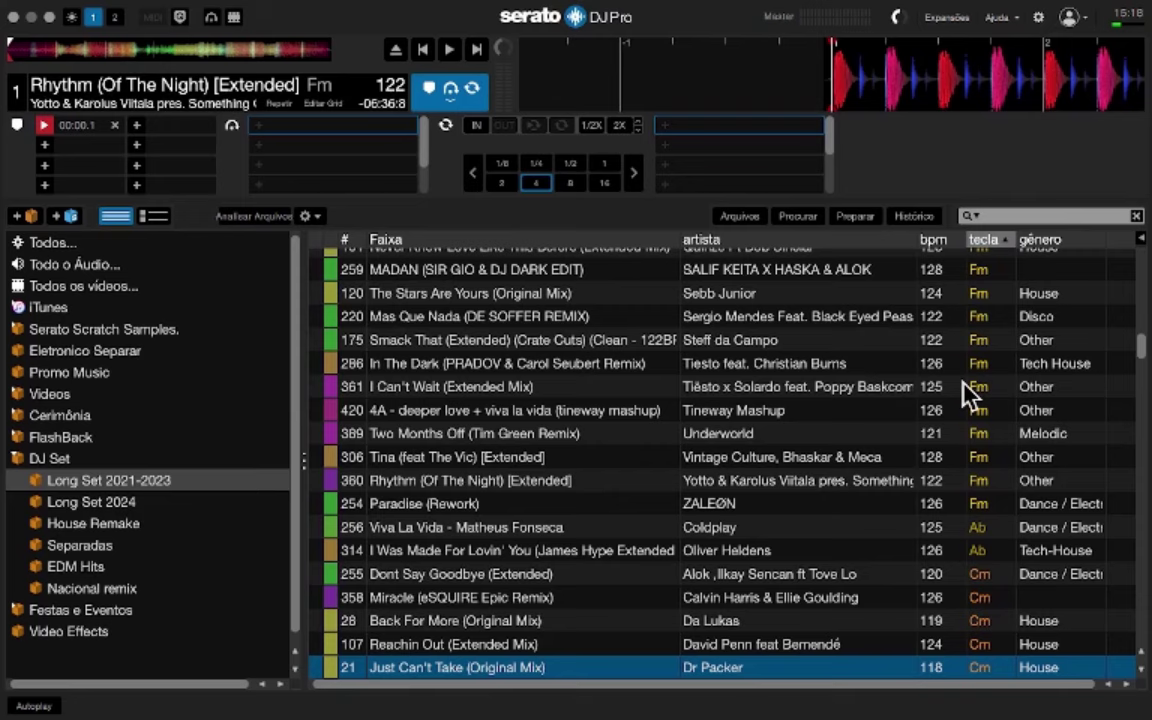
scroll(968, 395, up, 15)
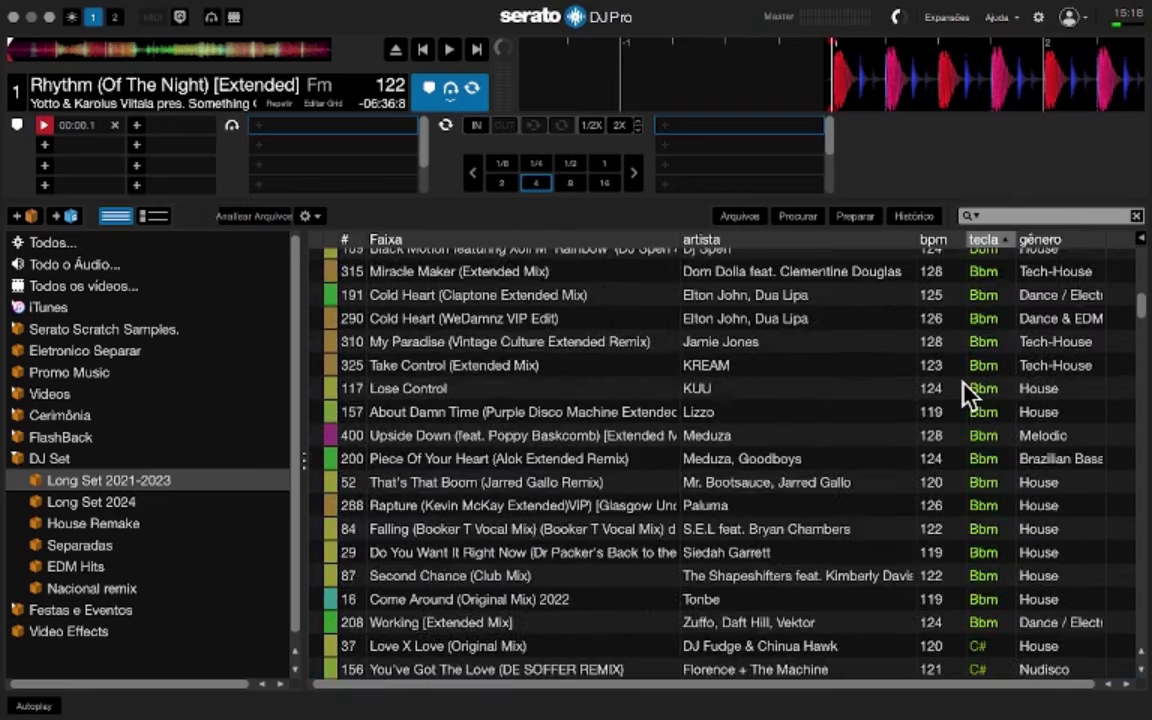
scroll(975, 400, down, 5)
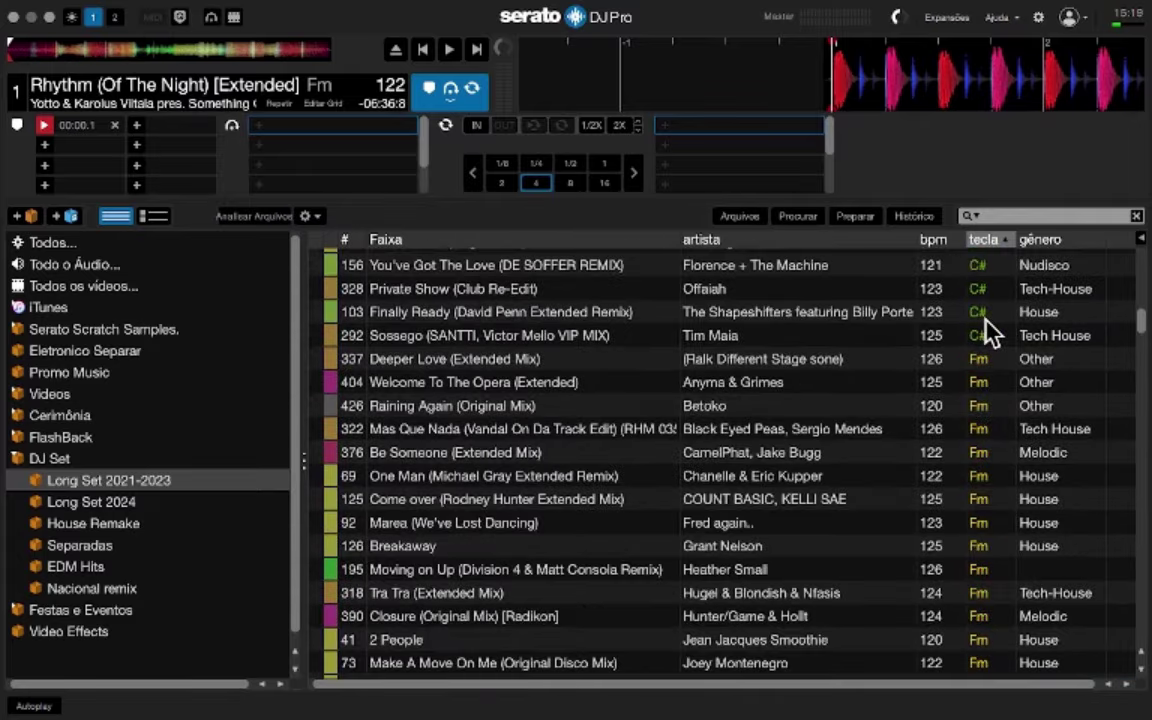
scroll(985, 426, down, 10)
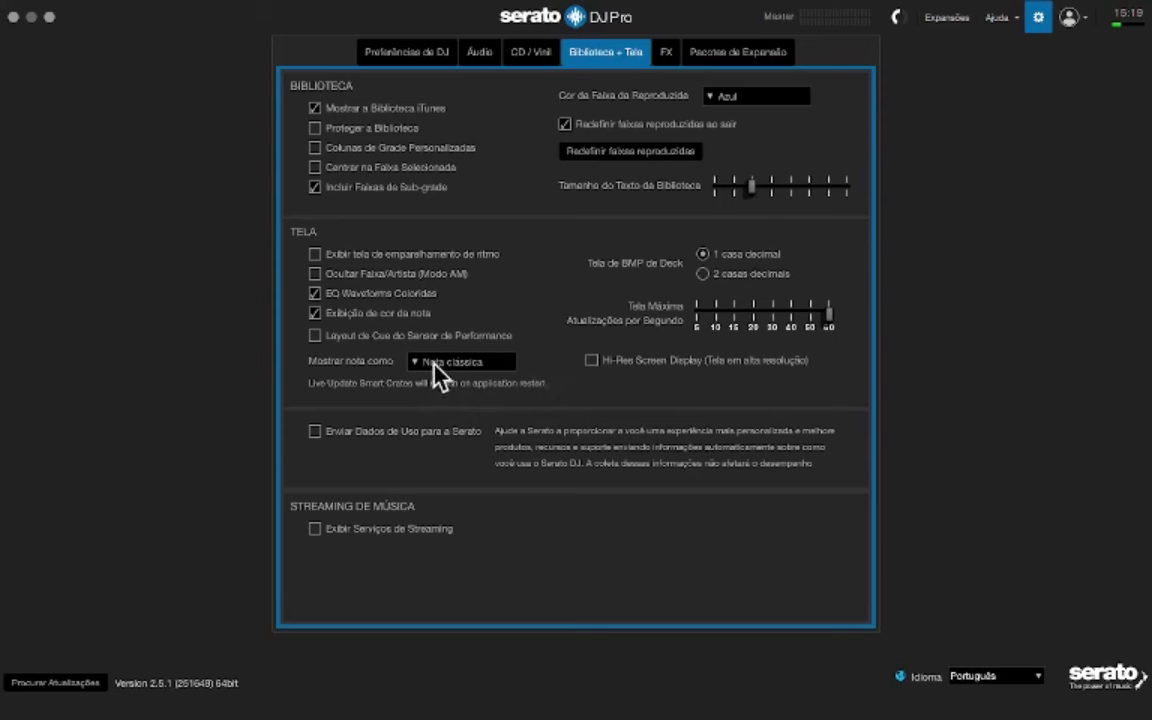
Set the key display back to Camelot in the library and display settings, and return to the track list
click(434, 362)
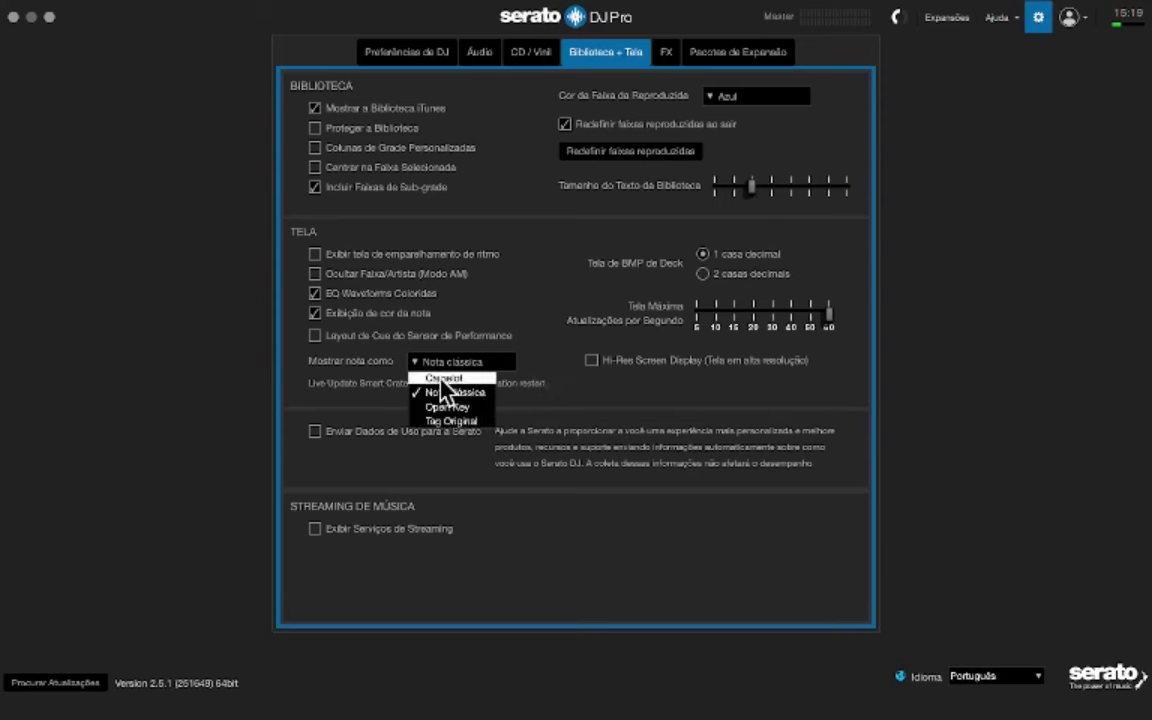
click(443, 379)
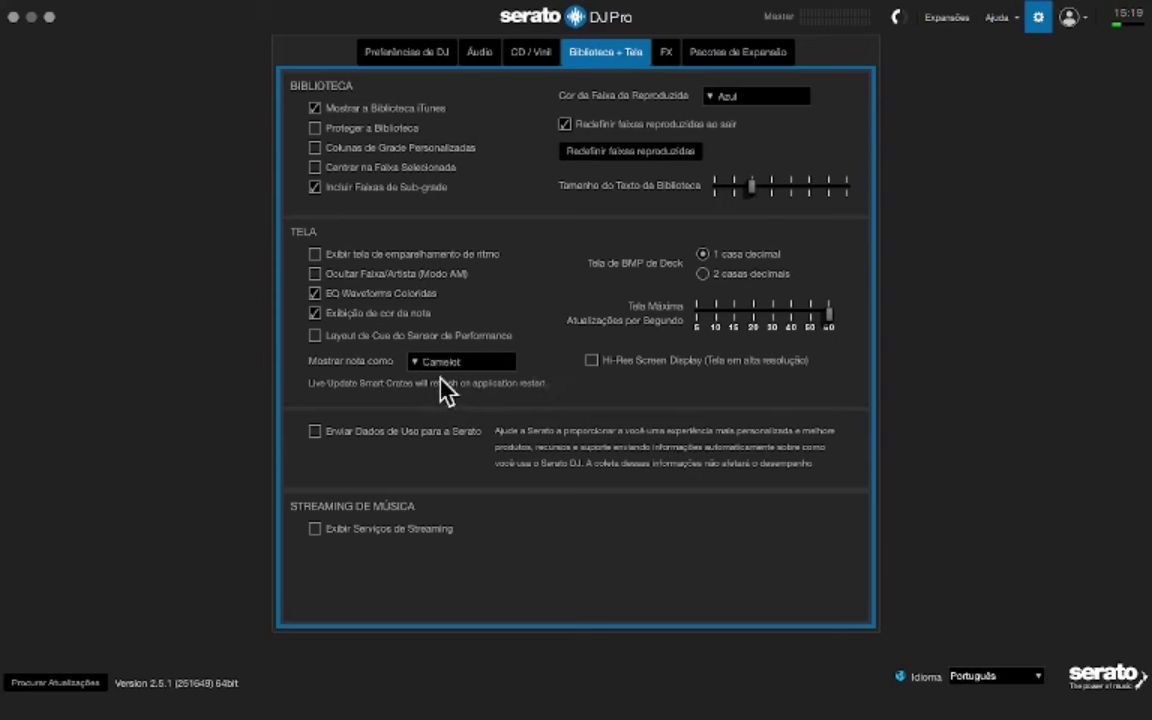
click(1038, 16)
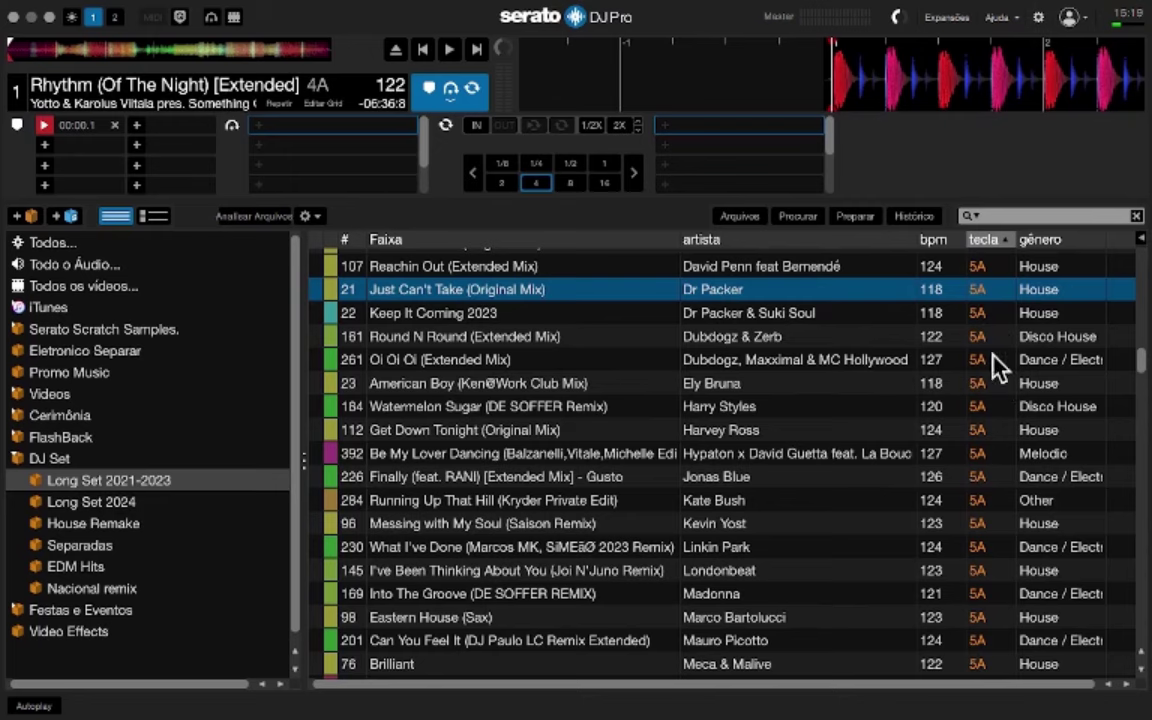
Sort the crate's tracks by gênero in ascending order and look through the genre groups
click(1040, 239)
scroll(998, 386, up, 2)
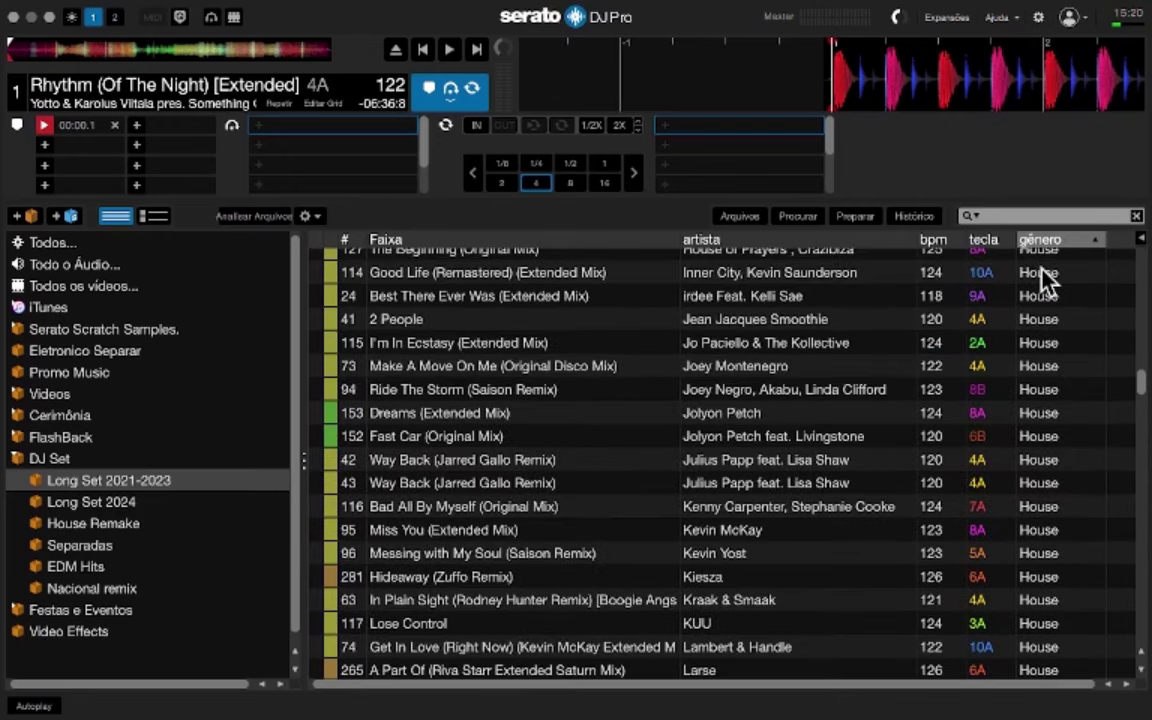
scroll(1043, 320, up, 8)
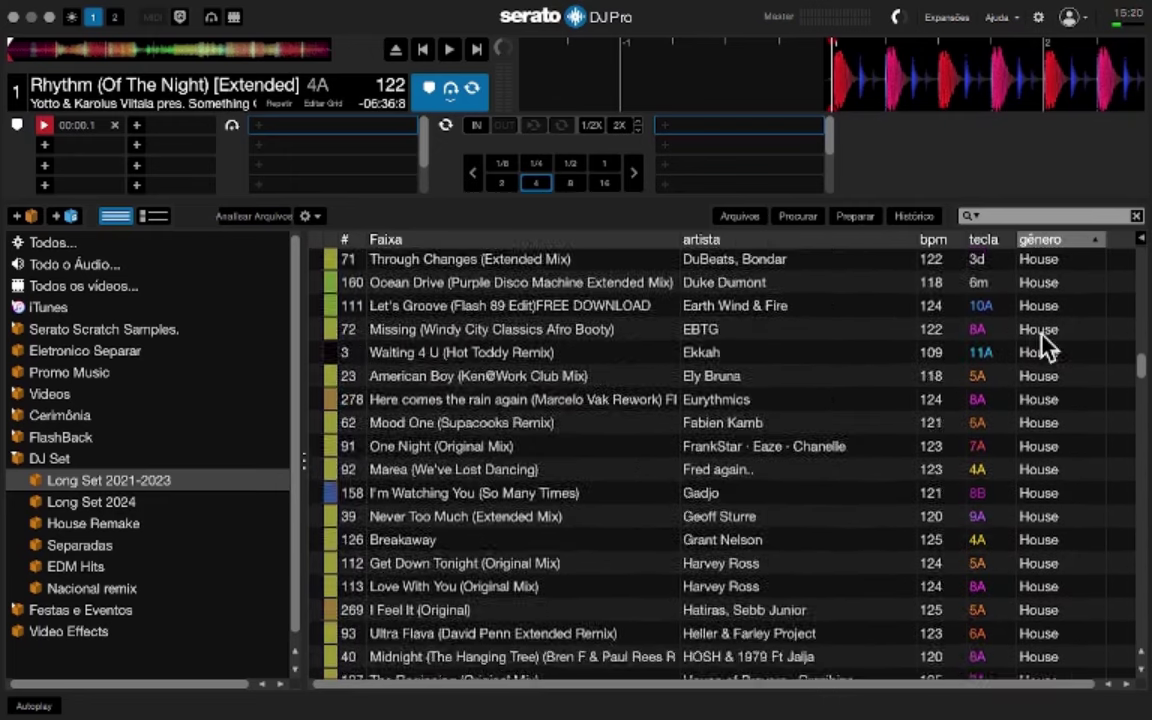
scroll(1042, 335, down, 6)
scroll(1043, 345, down, 10)
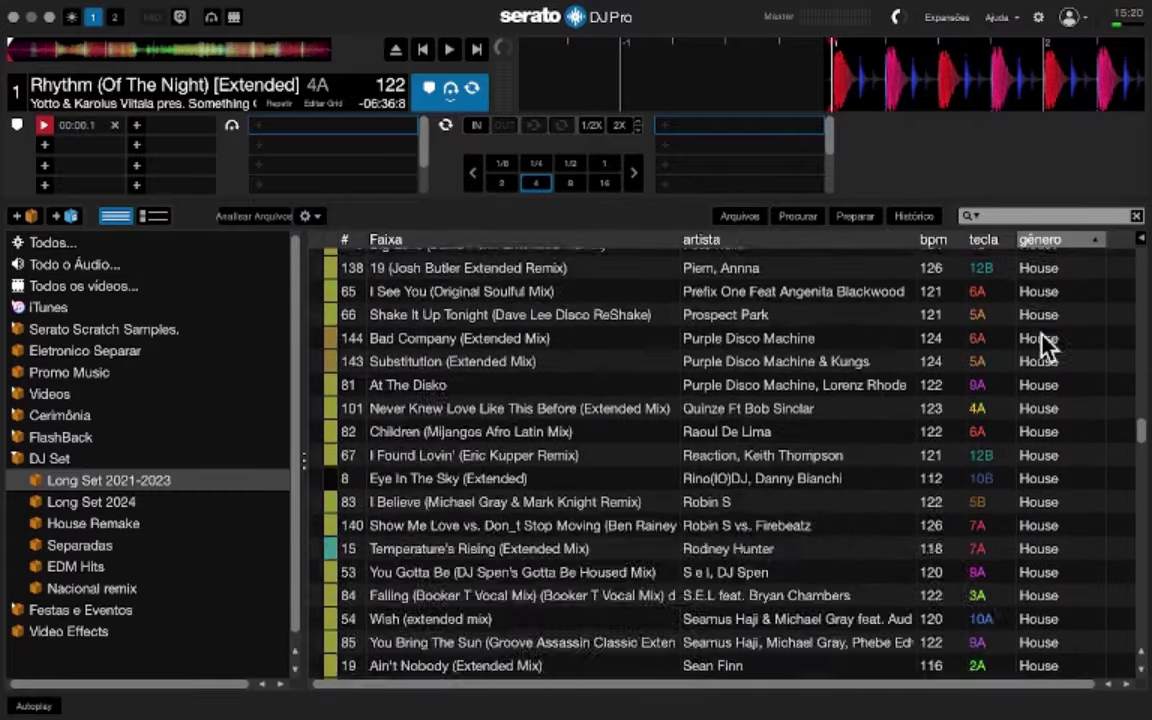
scroll(1041, 342, up, 15)
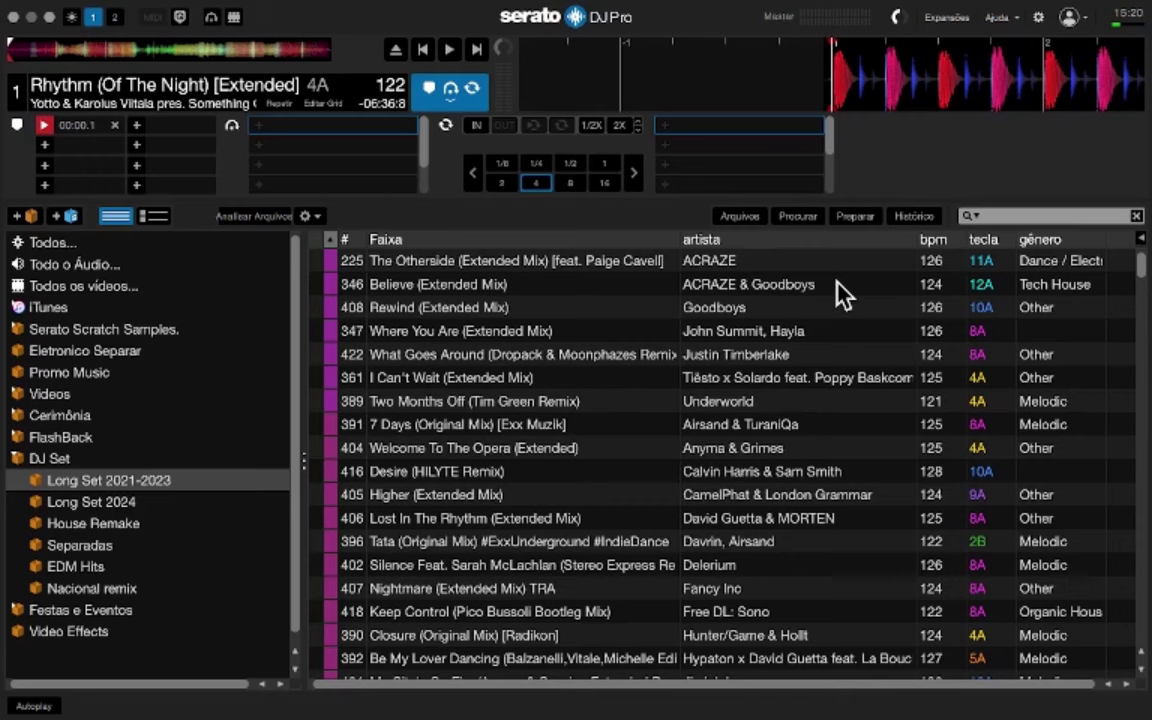
Show the nome do arquivo column in the track list, place it before Faixa and look through the file names
right_click(553, 244)
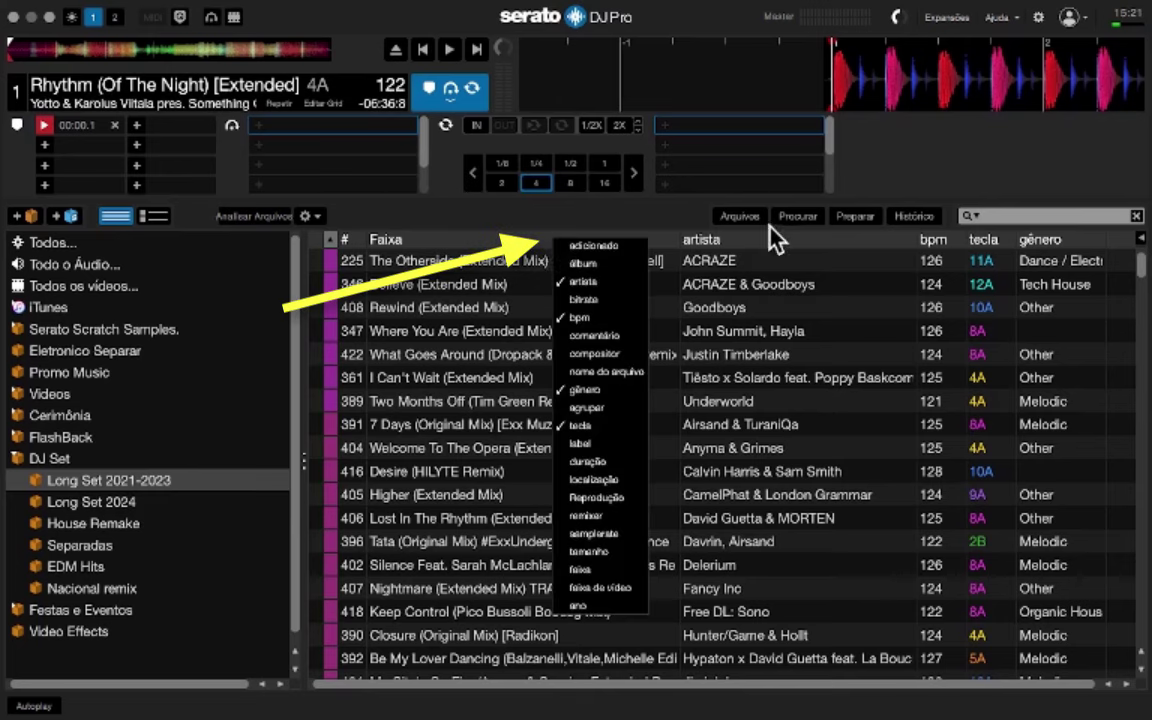
click(606, 373)
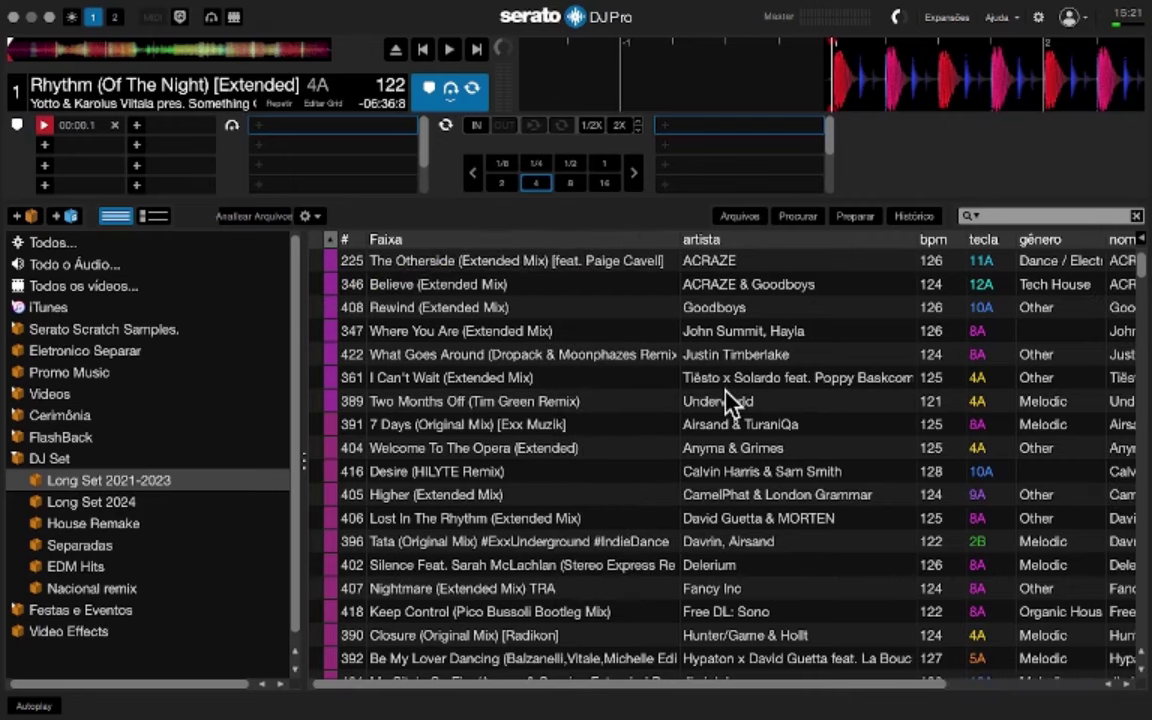
scroll(730, 400, right, 3)
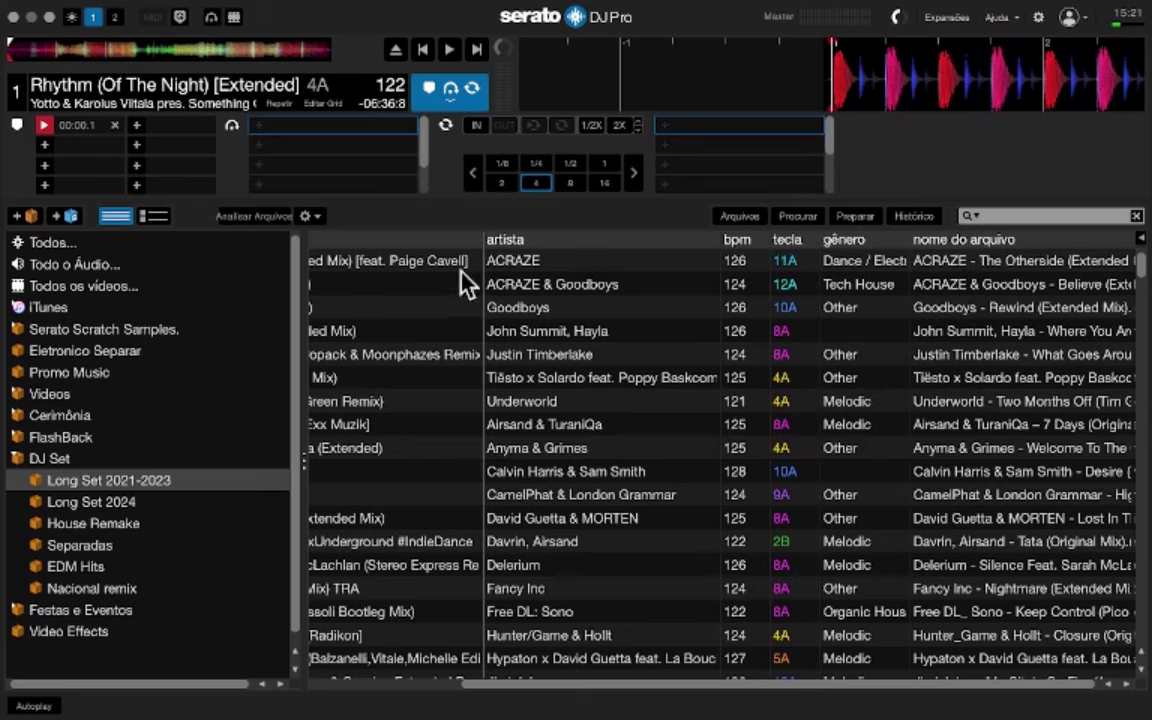
scroll(385, 262, left, 3)
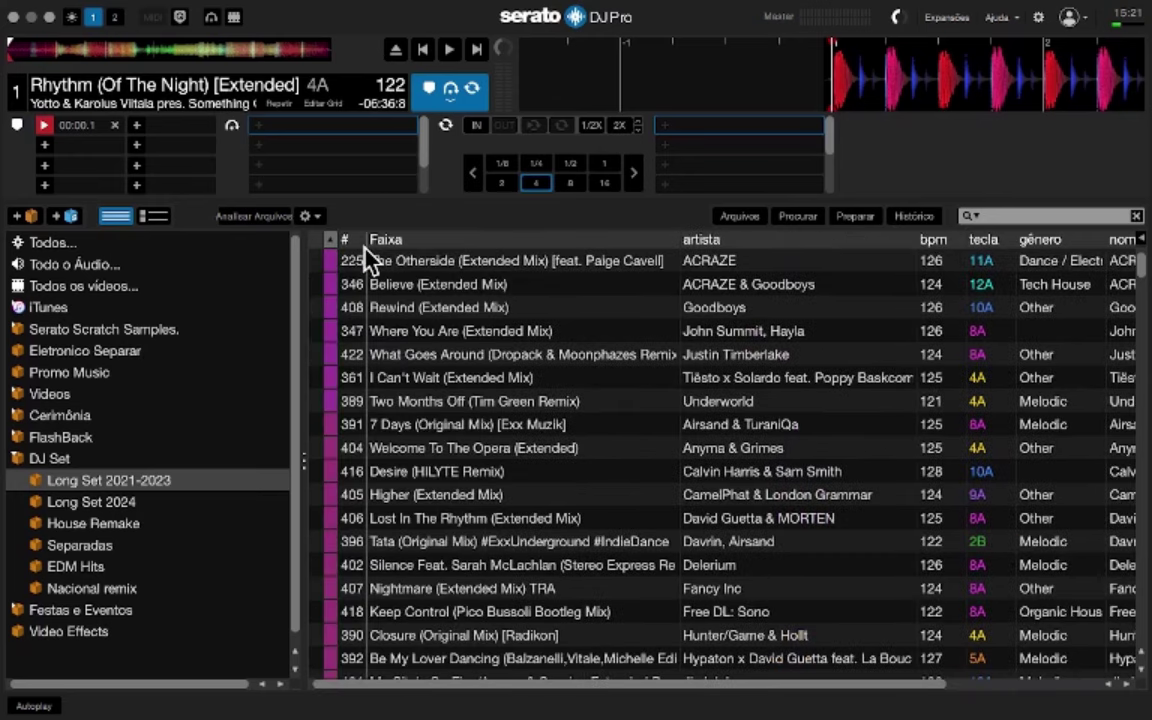
drag(370, 258, 362, 240)
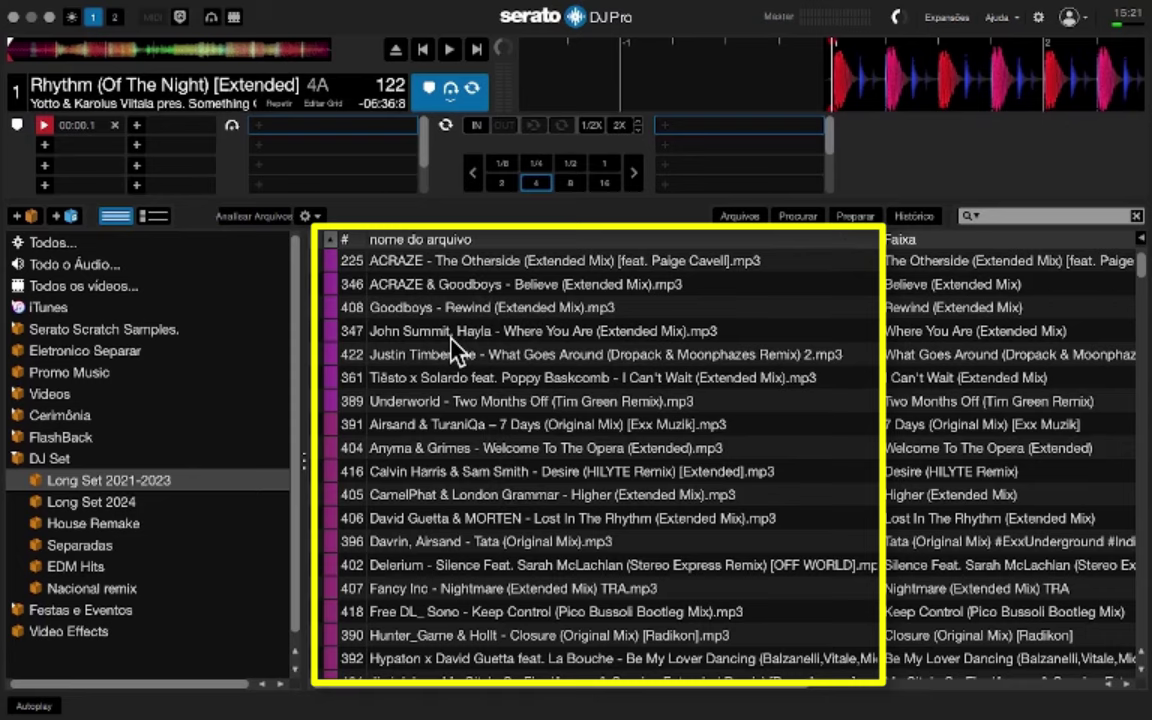
scroll(452, 345, down, 6)
scroll(450, 290, up, 6)
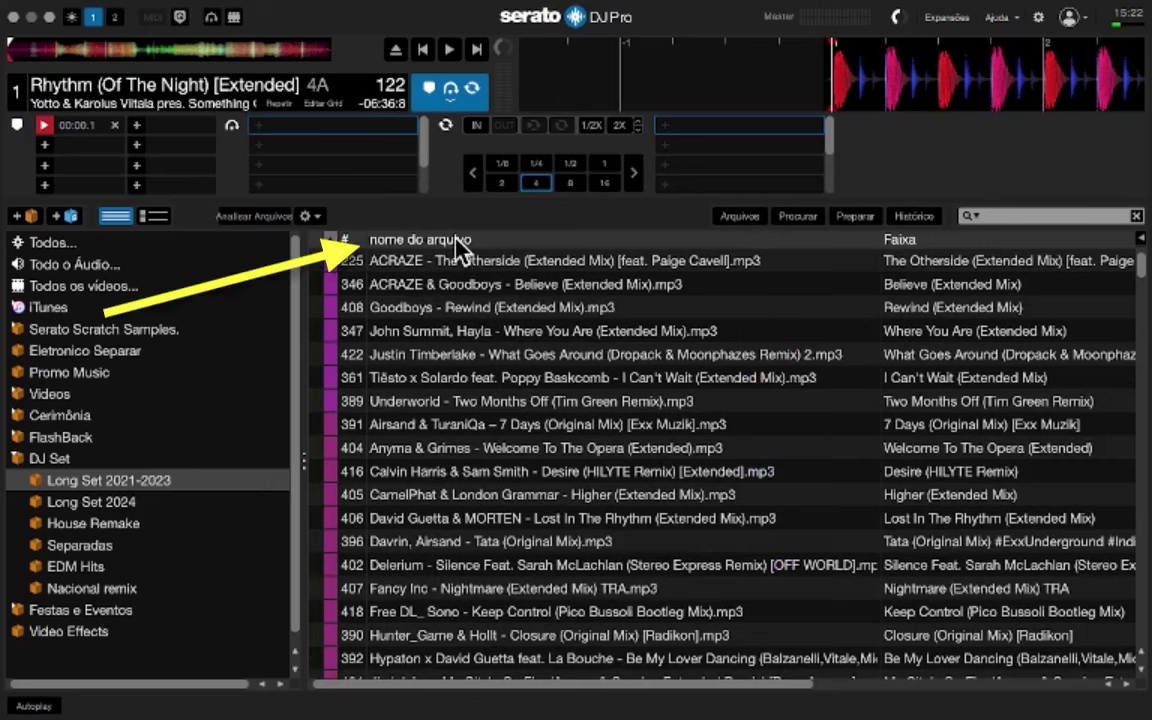
Hide the nome do arquivo and gênero columns from the track list
right_click(458, 245)
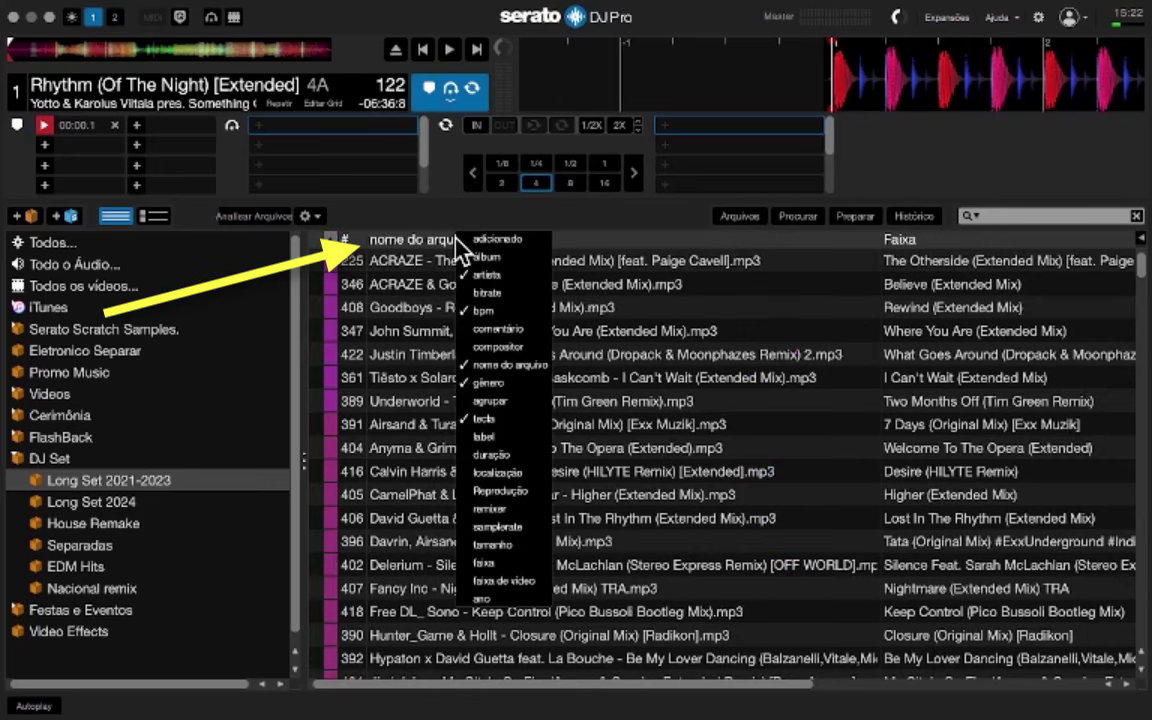
click(465, 366)
right_click(580, 240)
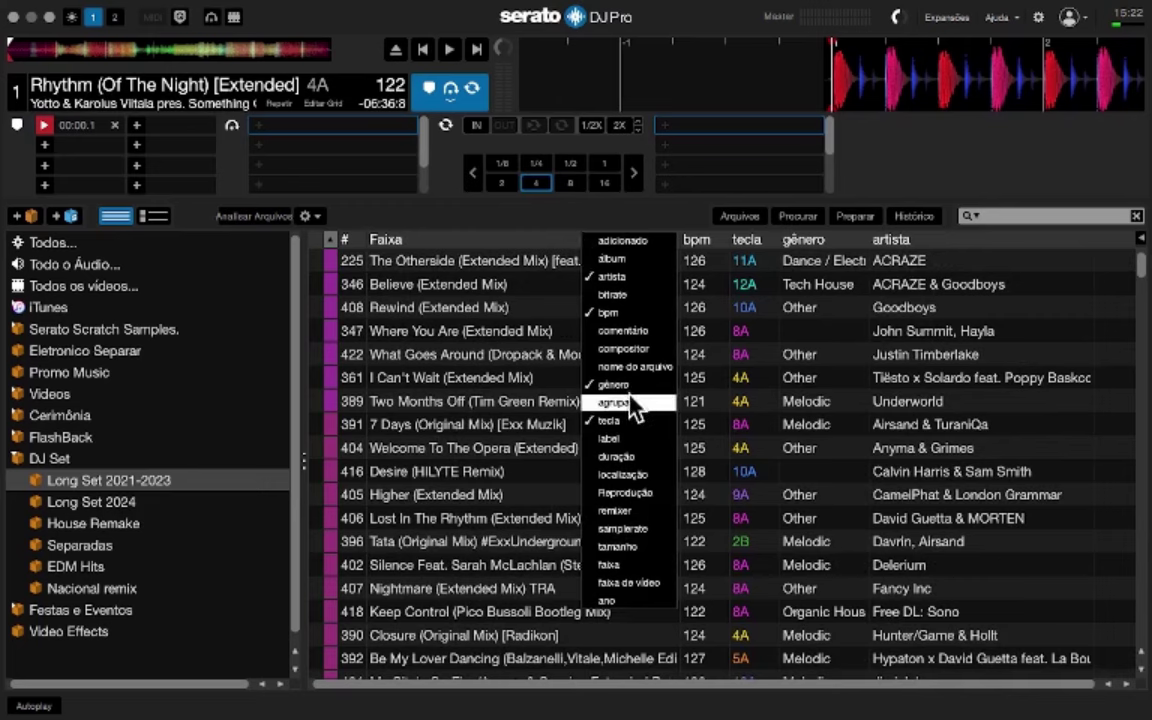
click(612, 384)
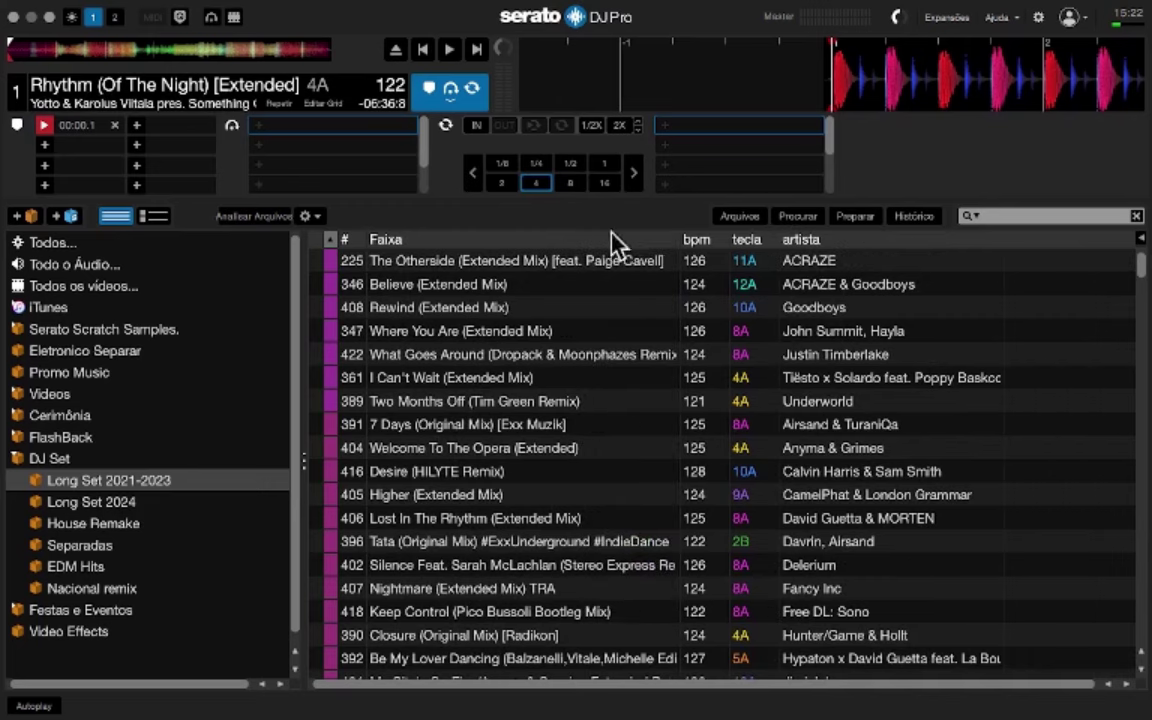
Move the artista column directly after Faixa, and widen both columns so that long titles and artist names fit
drag(846, 240, 381, 254)
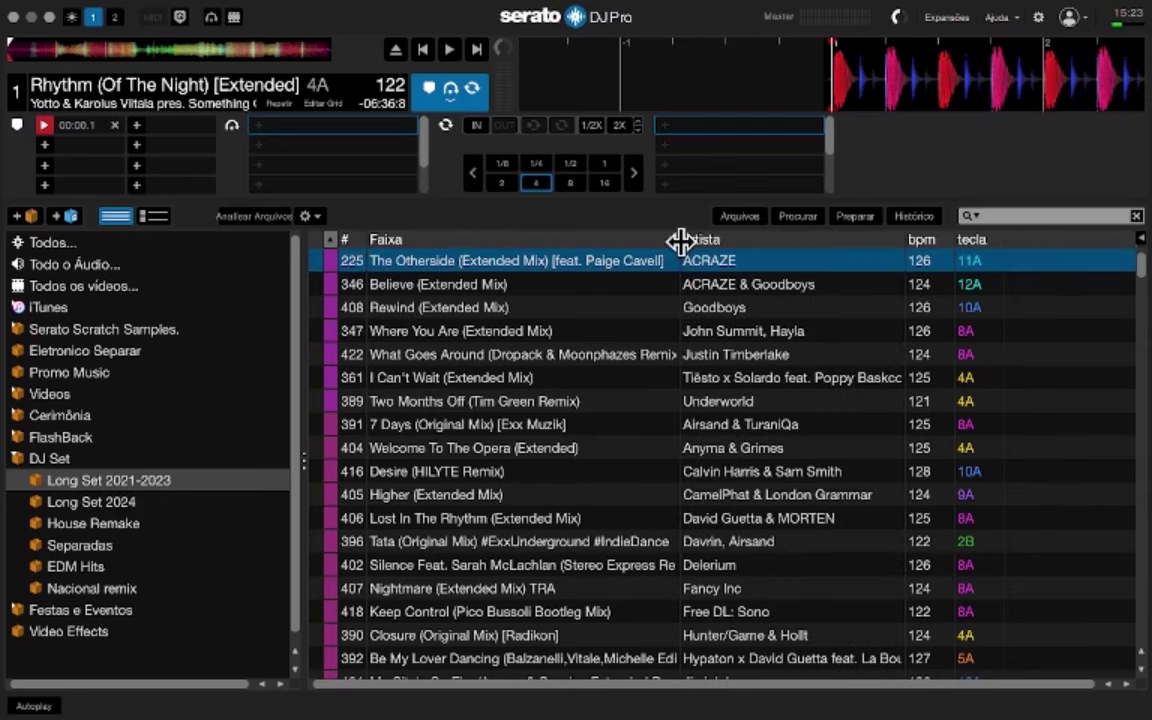
drag(680, 240, 785, 240)
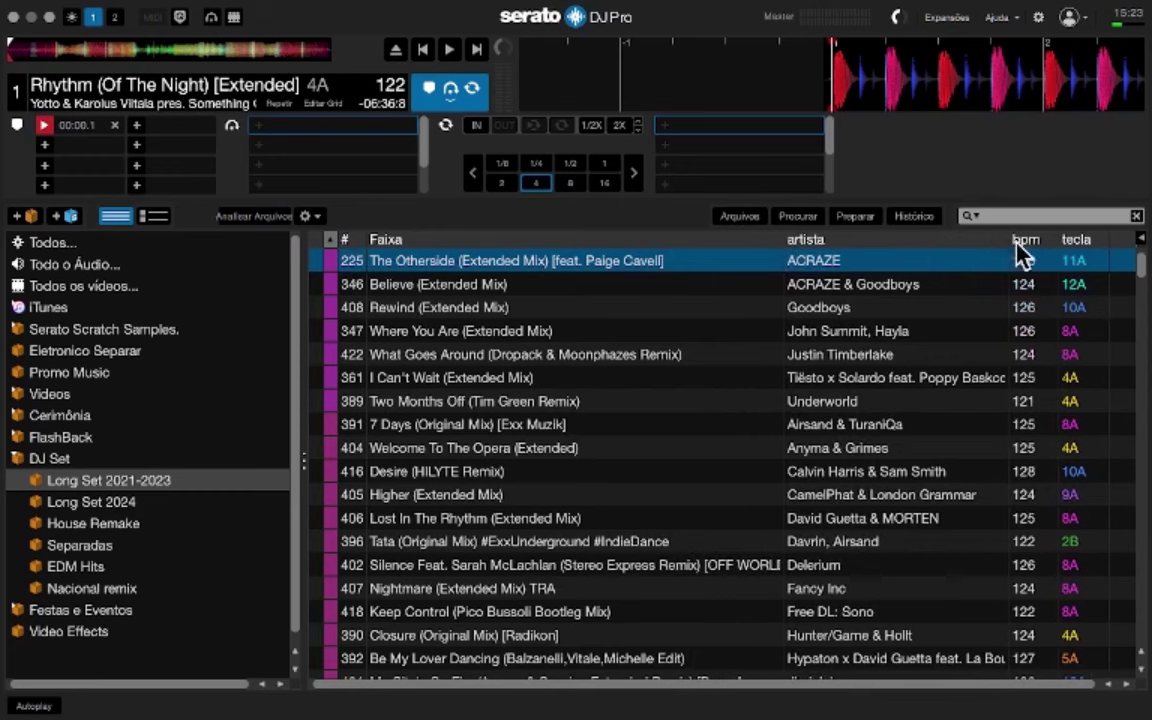
drag(1009, 240, 1041, 238)
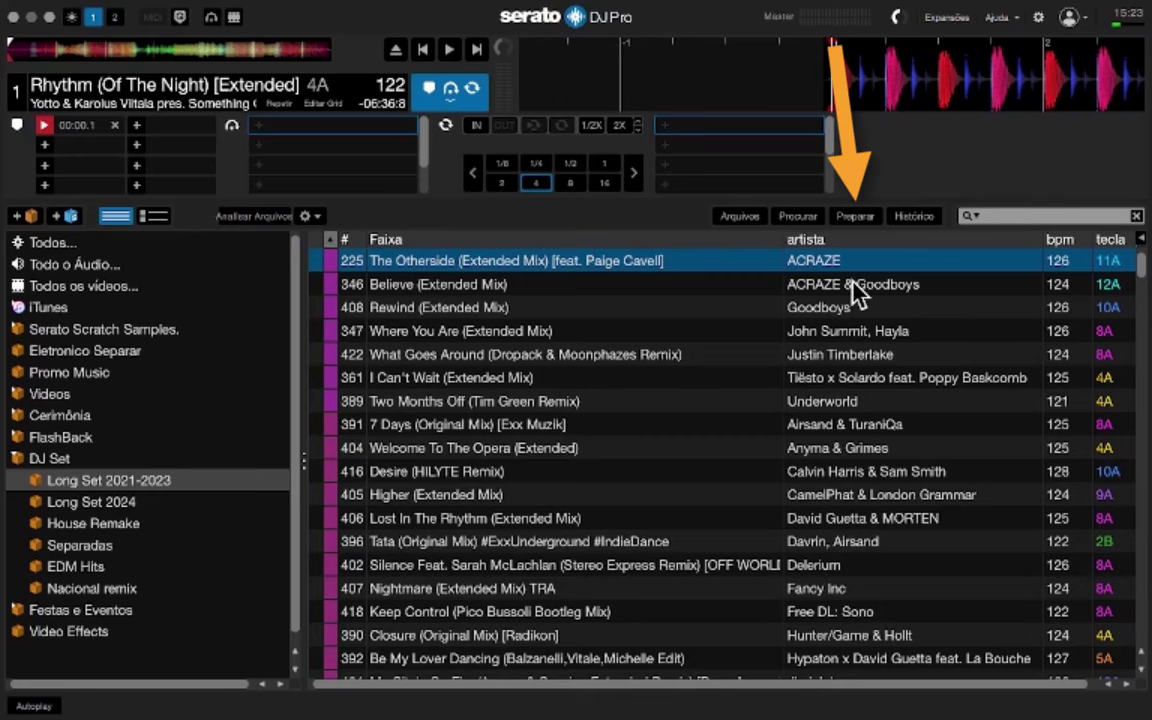
Show the Preparar list and add Where You Are (Extended Mix) and Two Months Off (Tim Green Remix) to it
click(852, 218)
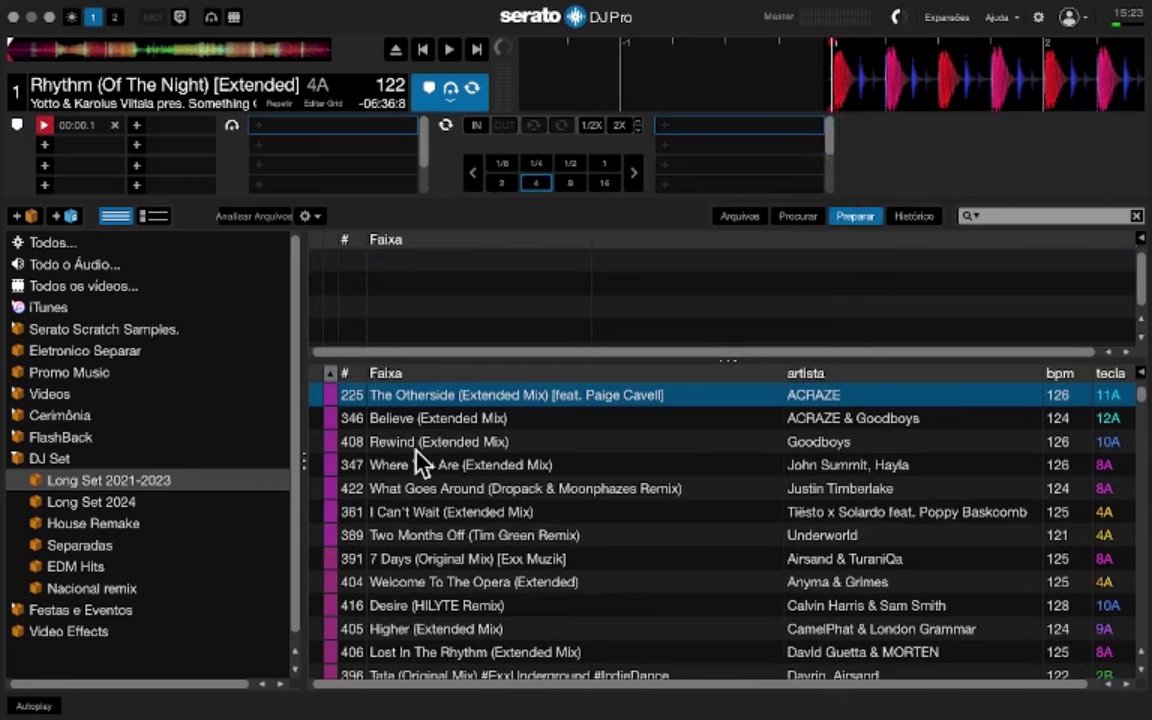
drag(403, 470, 452, 301)
click(429, 535)
key(ctrl+p)
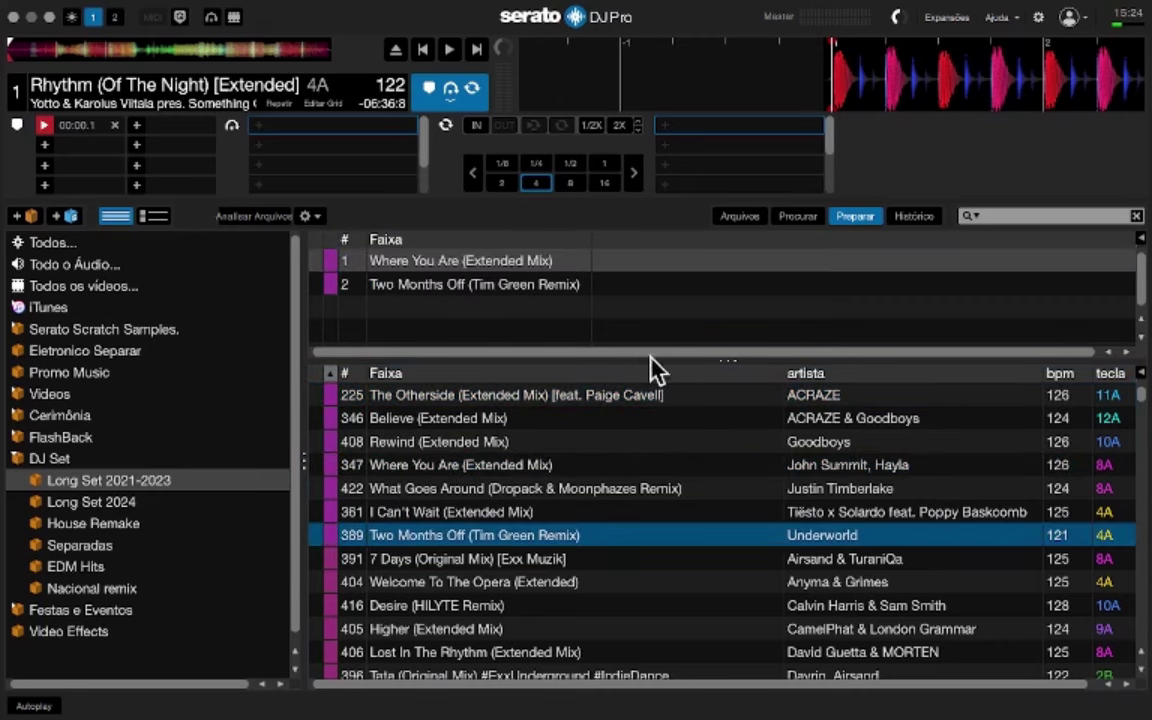
Enlarge the Preparar list and add Silence Feat. Sarah McLachlan (Stereo Express Remix) and Welcome To The Opera (Extended)
drag(731, 358, 715, 419)
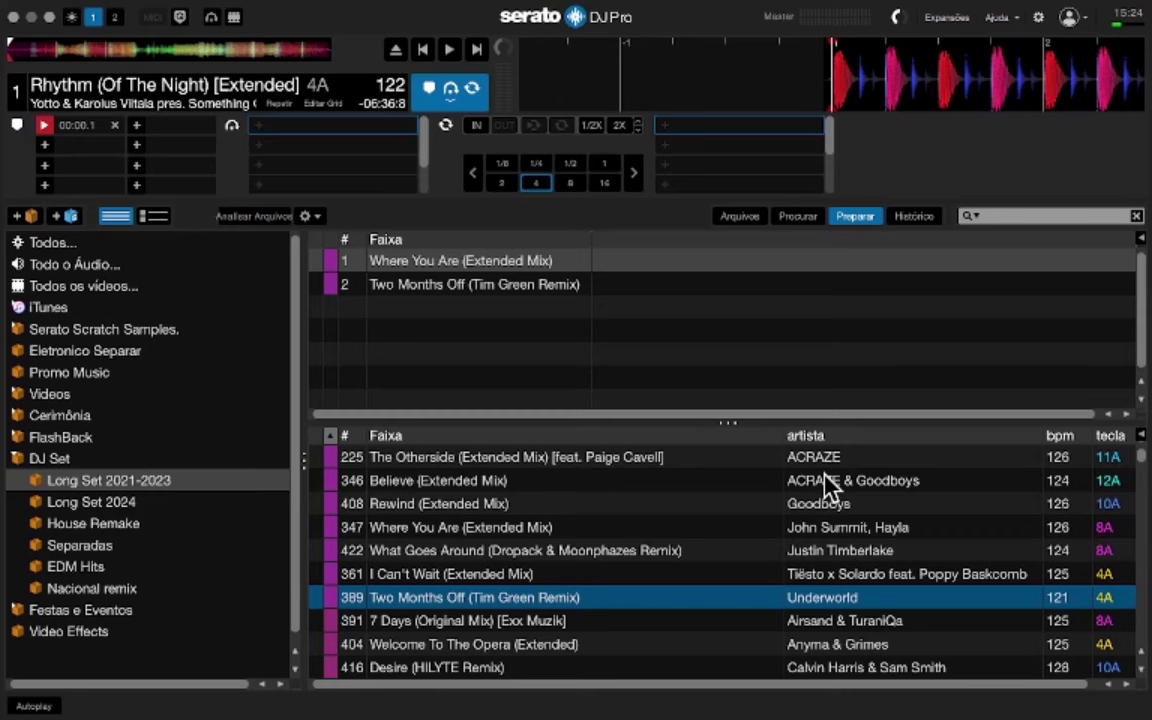
scroll(635, 543, down, 6)
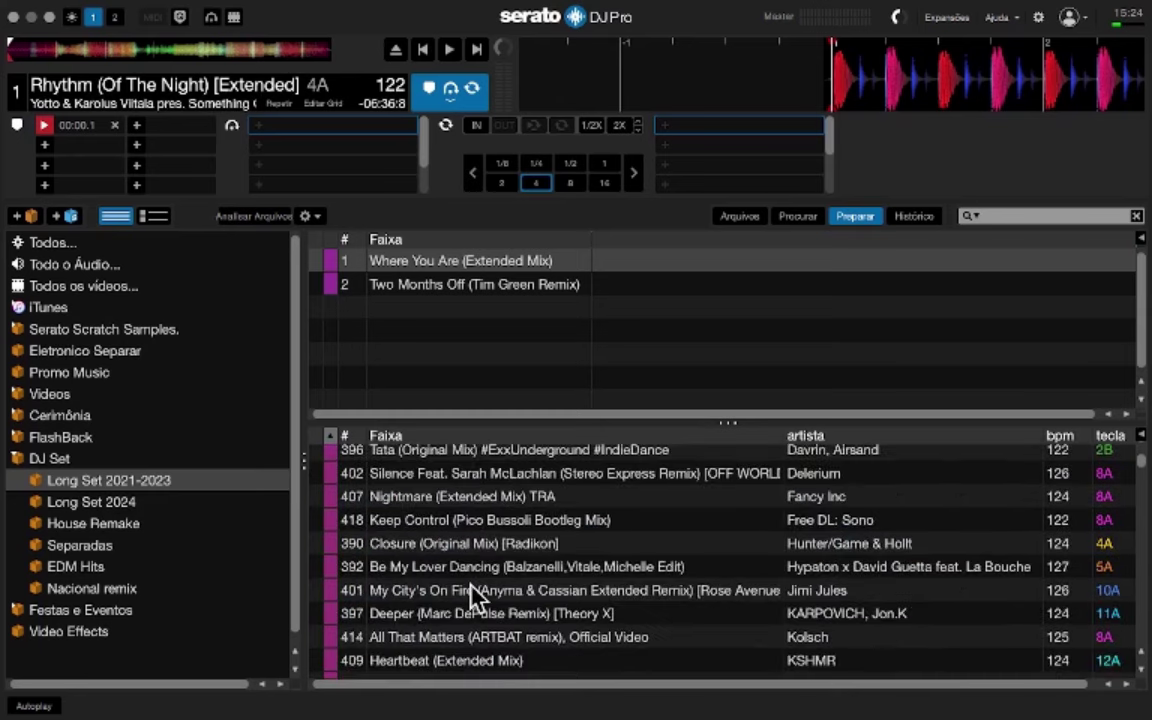
scroll(478, 586, up, 3)
drag(470, 620, 488, 346)
drag(455, 503, 460, 340)
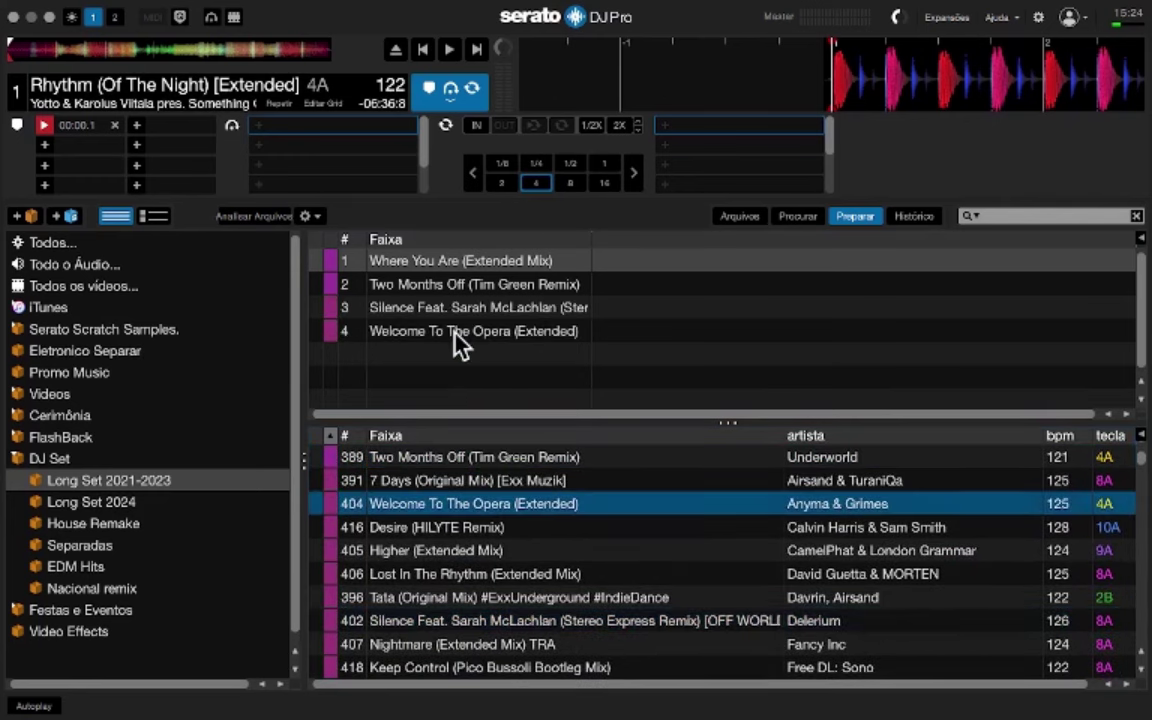
Add Rewind (Extended Mix) and Believe (Extended Mix) from the crate to the Preparar list
scroll(378, 600, up, 1)
click(393, 468)
scroll(391, 469, up, 3)
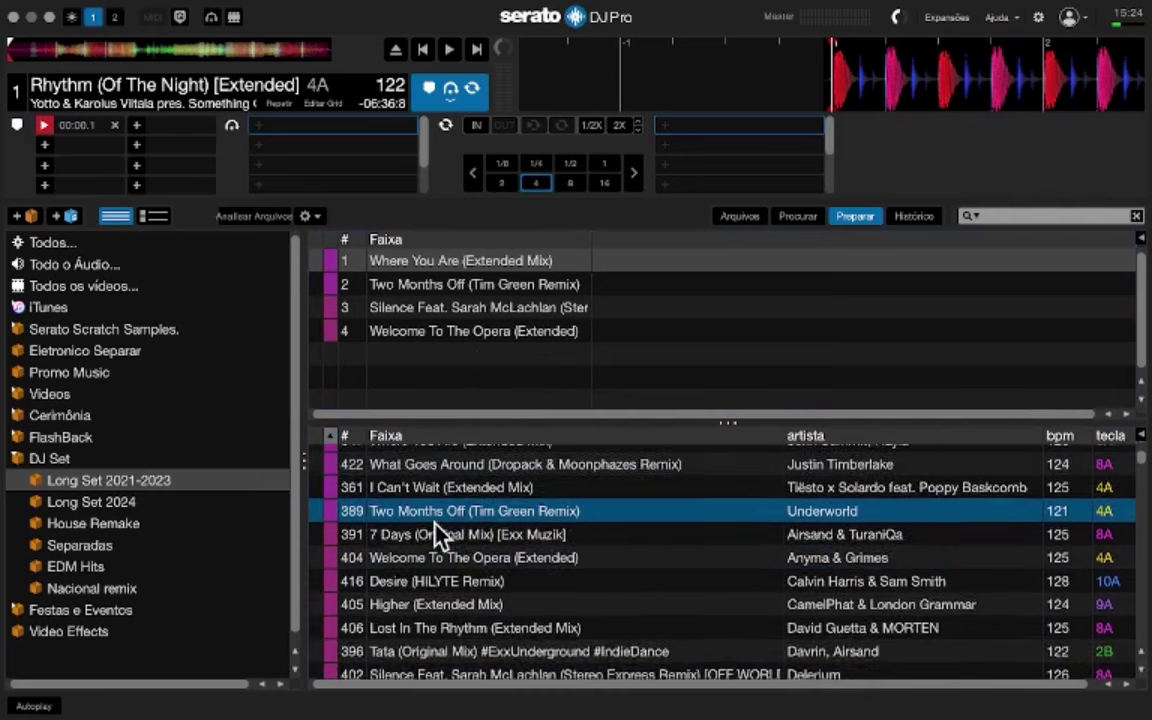
drag(424, 488, 442, 386)
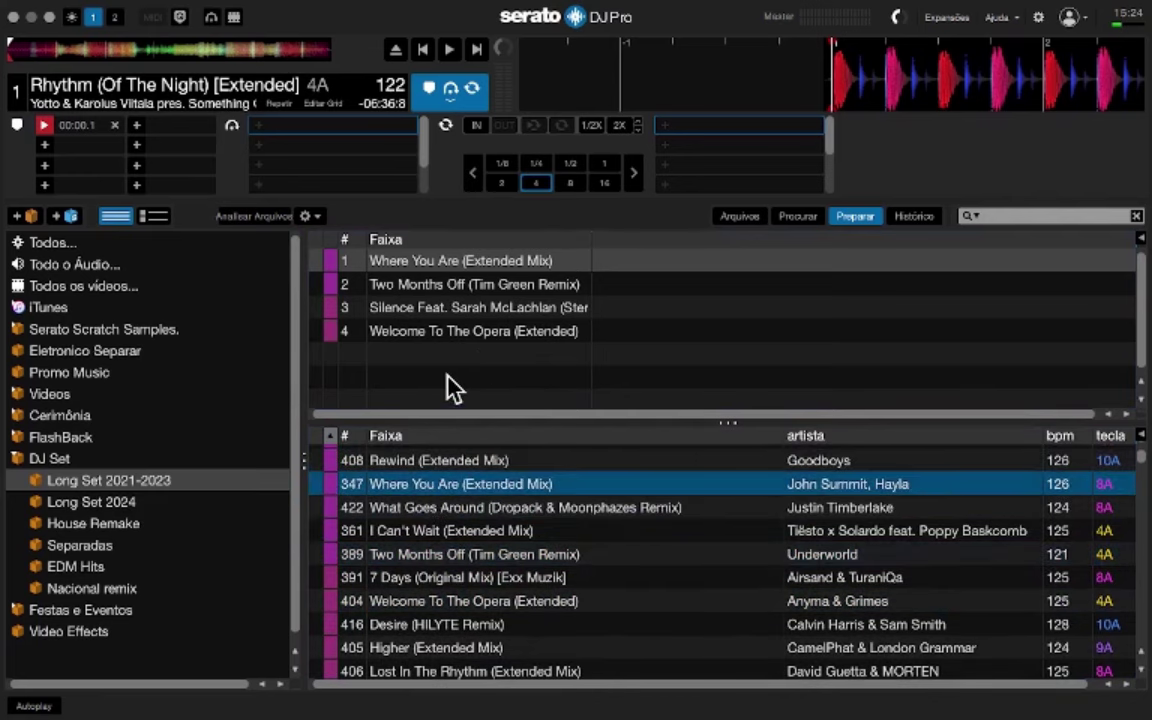
scroll(429, 523, up, 1)
drag(435, 457, 410, 403)
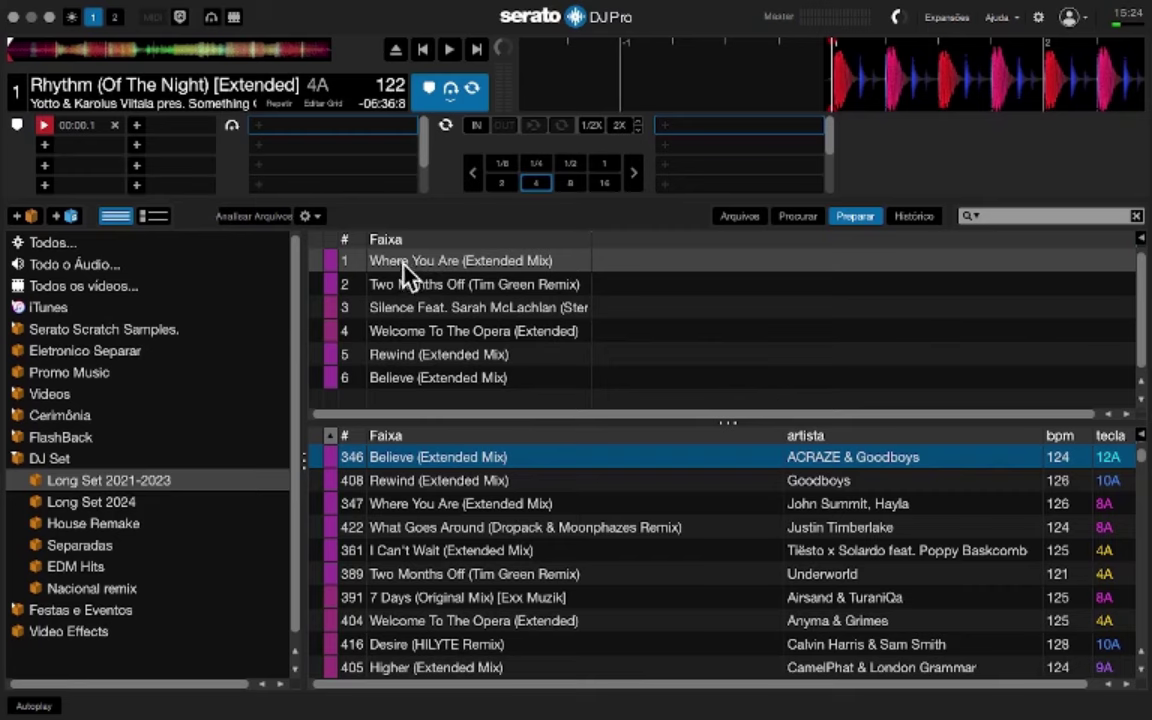
In the two-deck layout, load Where You Are (Extended Mix) from the Preparar list onto deck 1 and hide the list
click(114, 17)
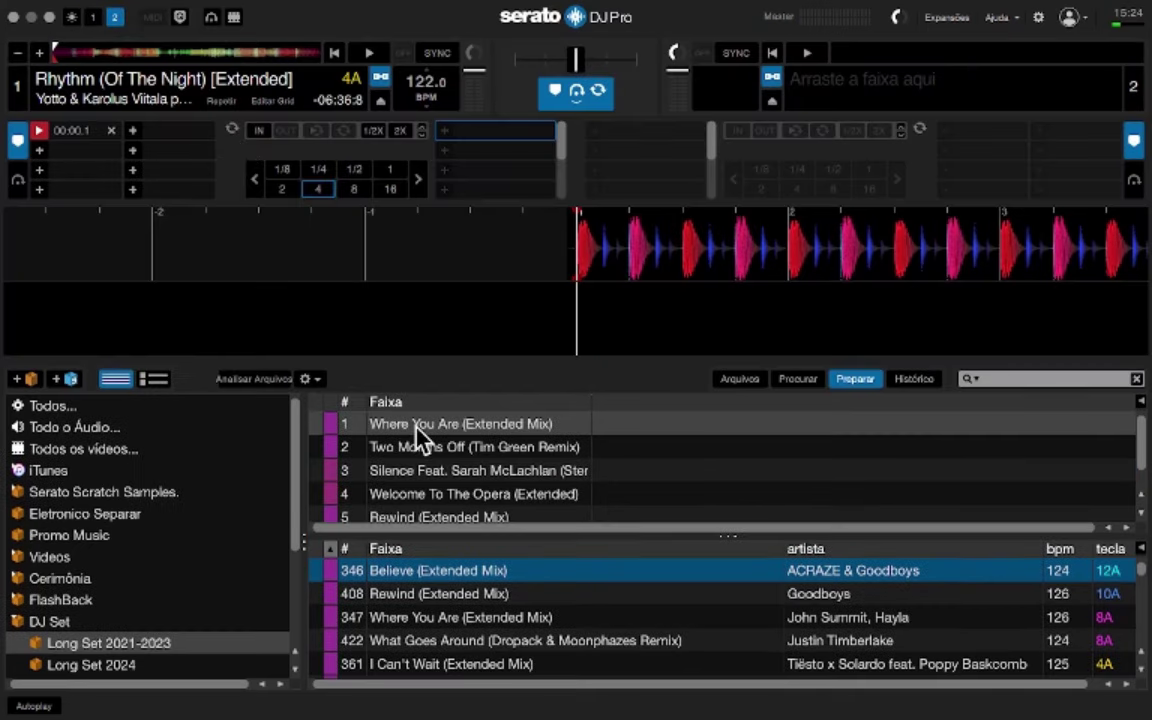
drag(420, 430, 175, 52)
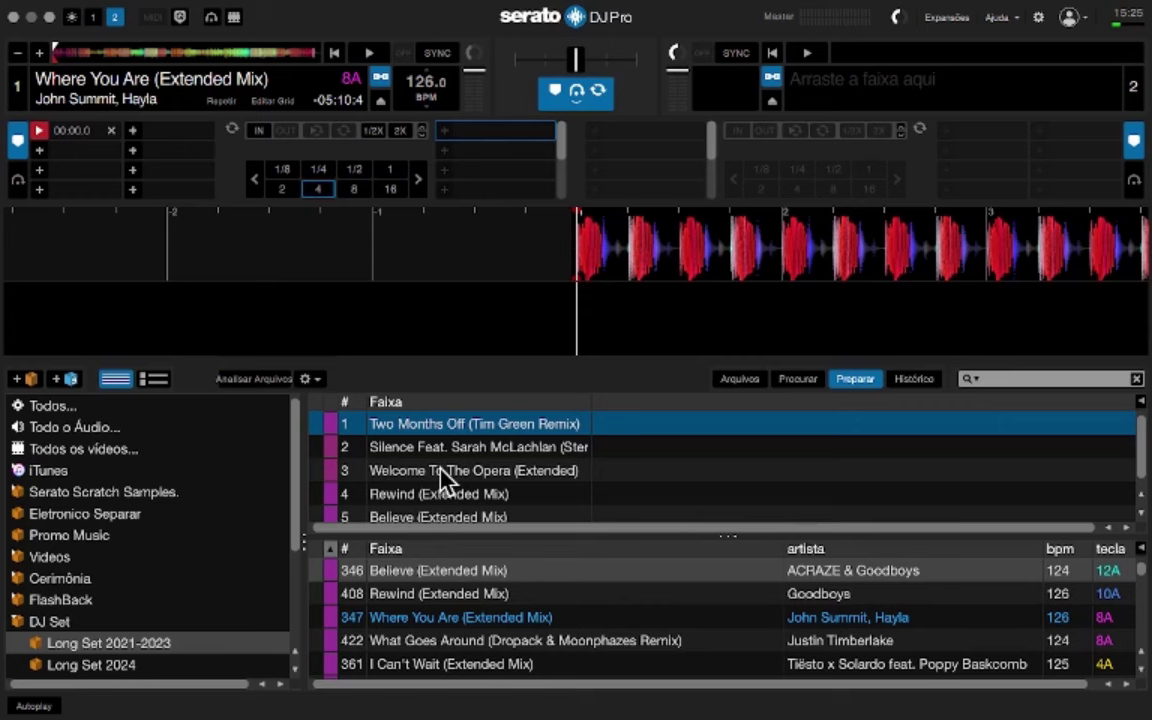
click(868, 380)
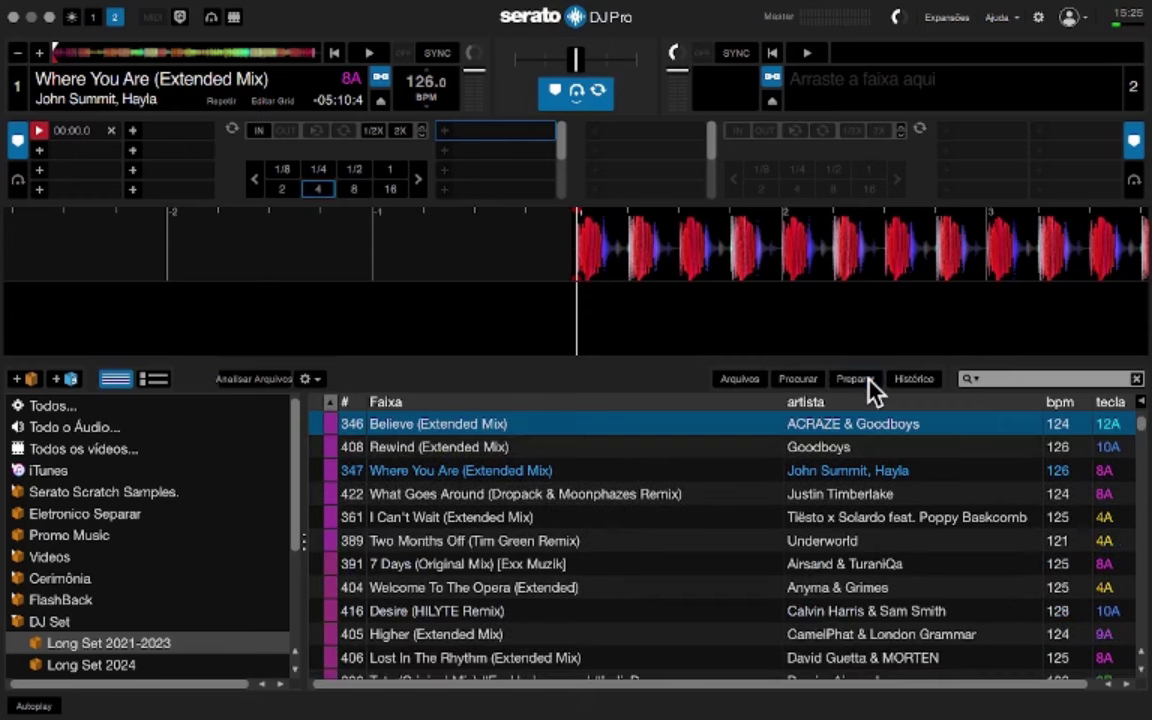
Alternate between the one-deck and two-deck layouts, ending on the one-deck layout
click(96, 20)
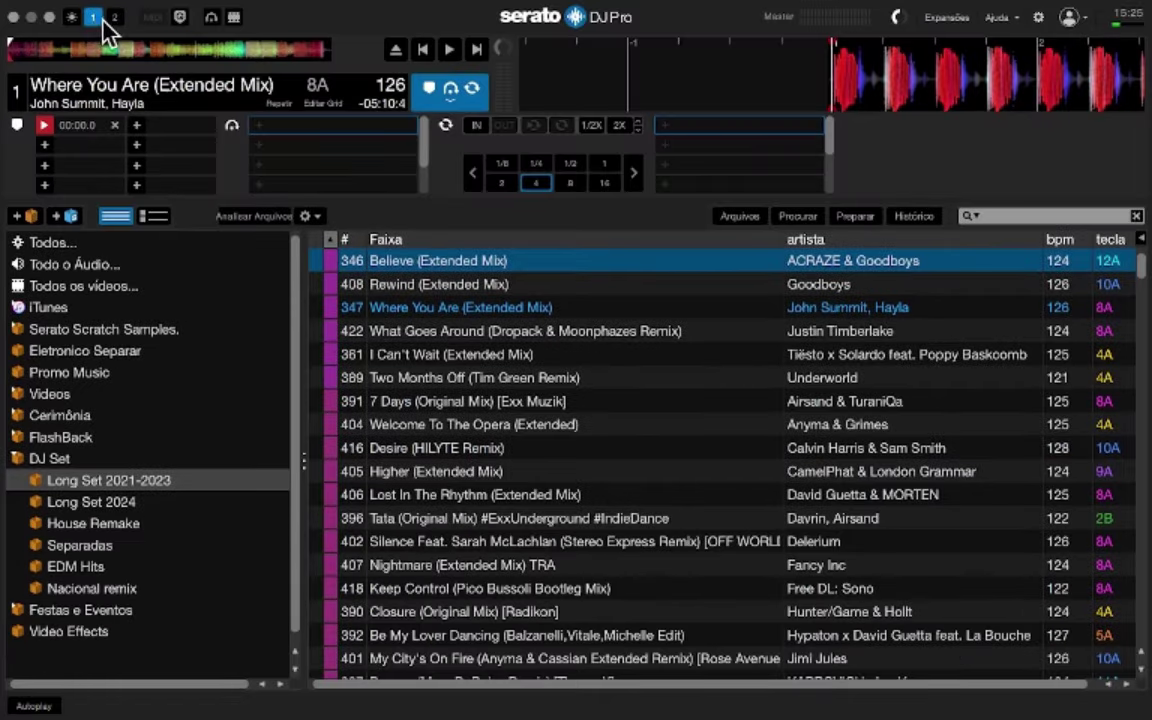
click(96, 20)
click(96, 20)
click(113, 17)
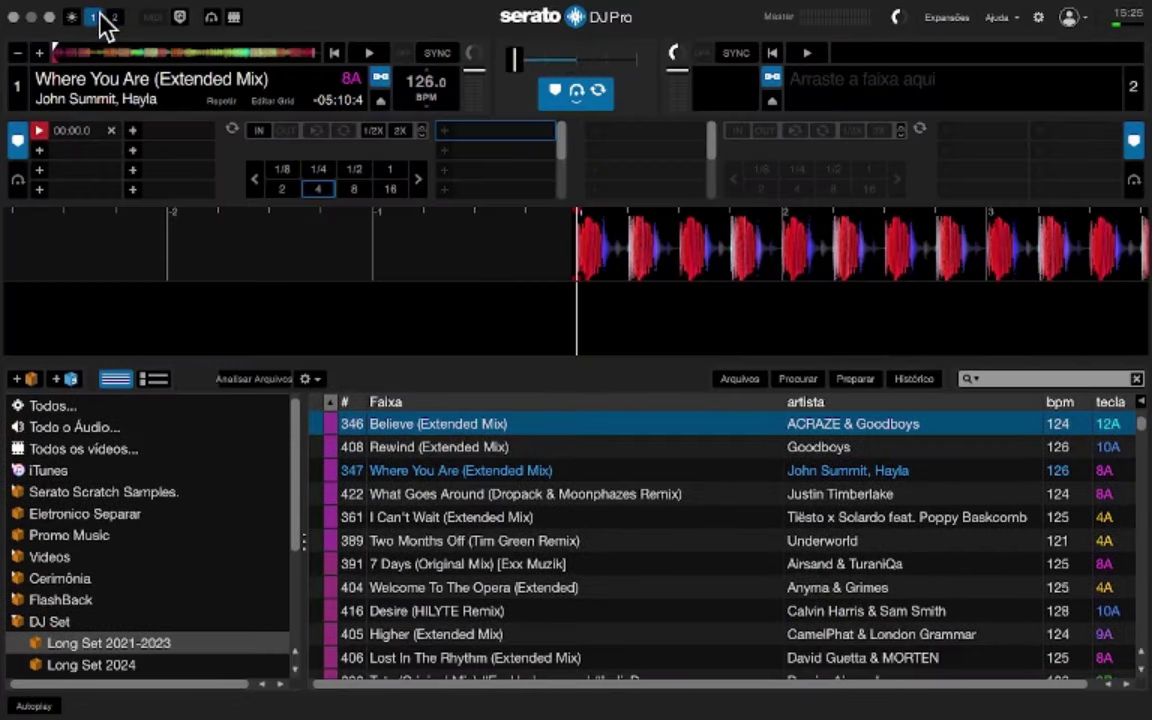
click(95, 18)
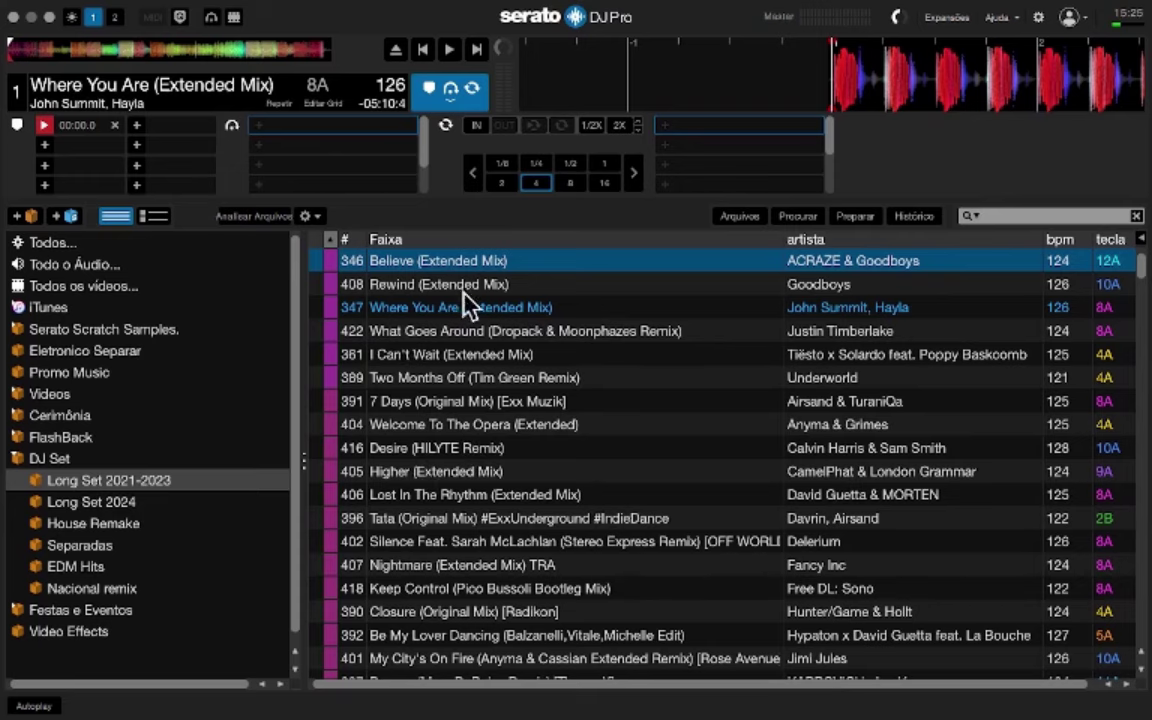
Look through the Long Set 2021-2023 crate's colour-sorted track groups and return to the start of the list
scroll(415, 415, down, 10)
scroll(410, 412, down, 15)
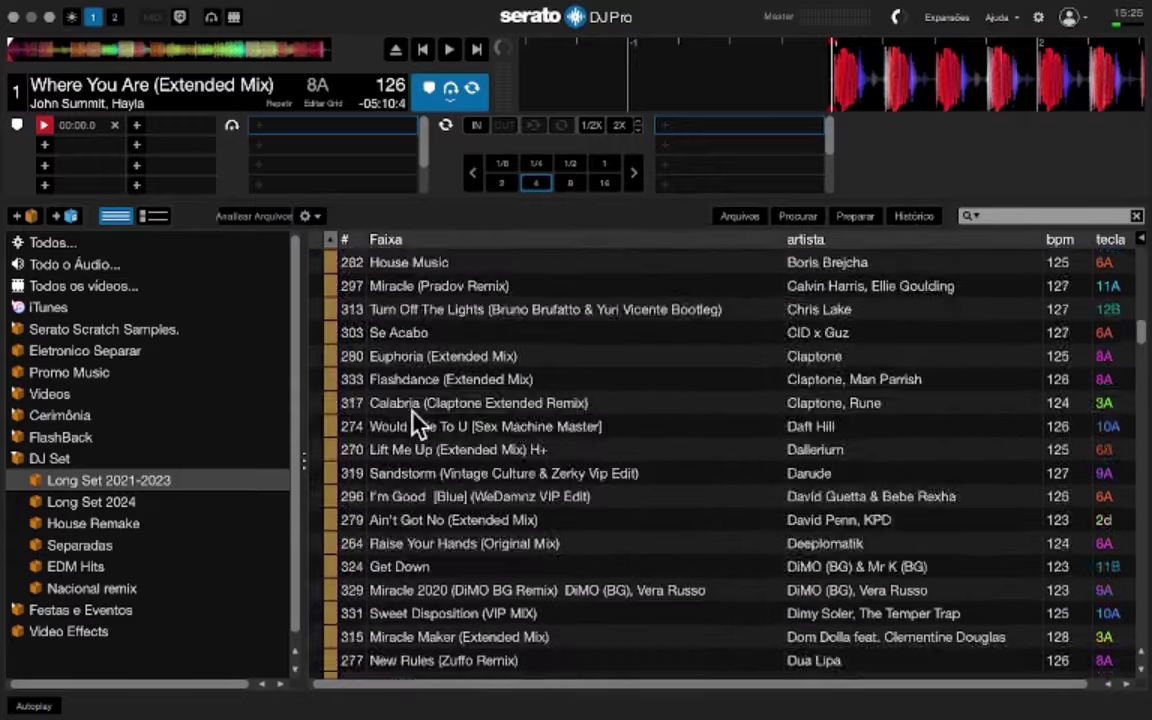
scroll(415, 432, down, 5)
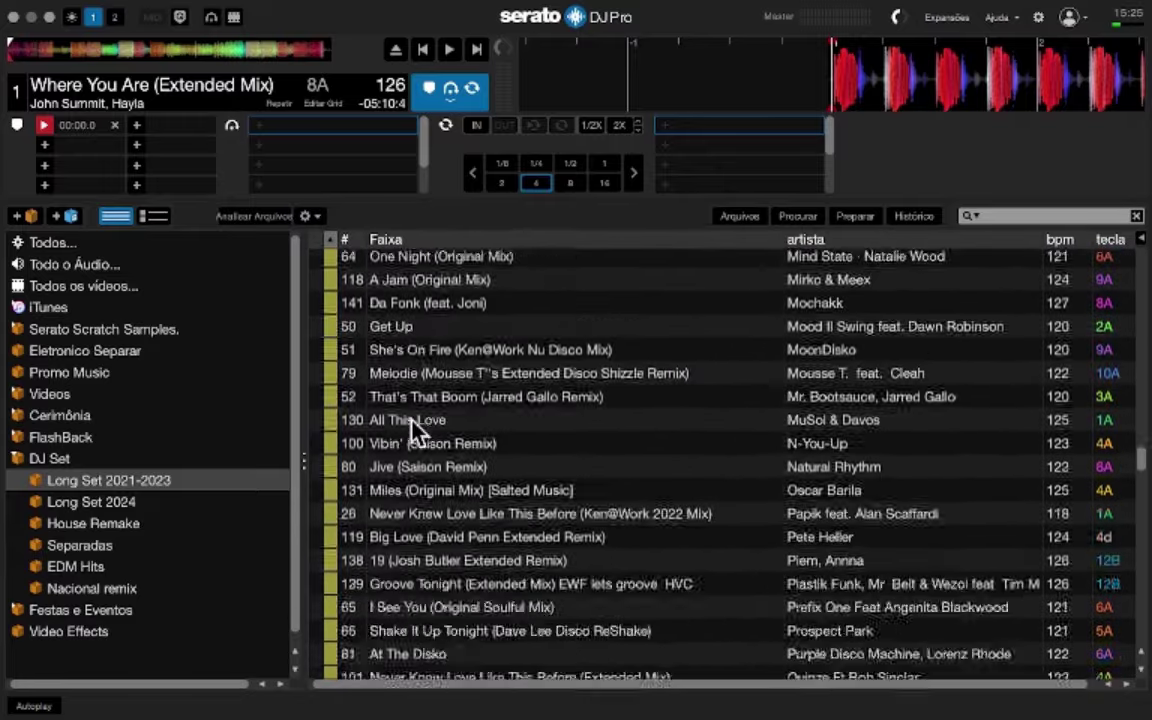
scroll(415, 432, up, 20)
scroll(415, 430, up, 20)
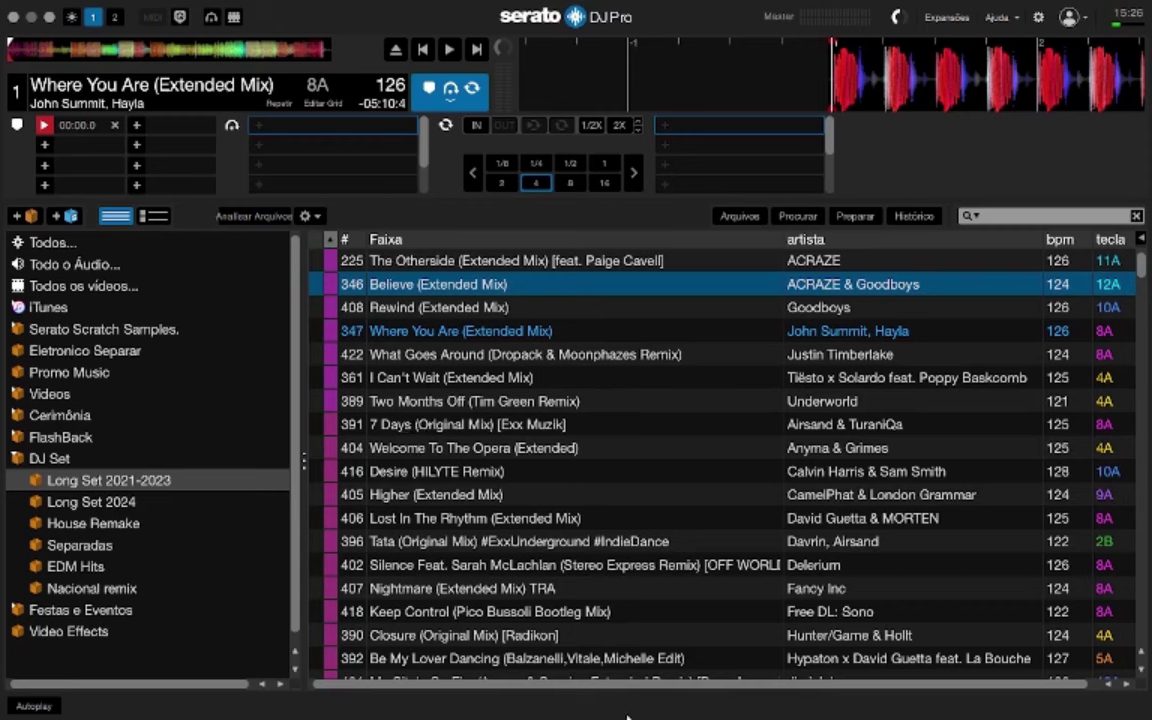
Open the Eletronico Separar crate and sort its tracks by track number
click(125, 362)
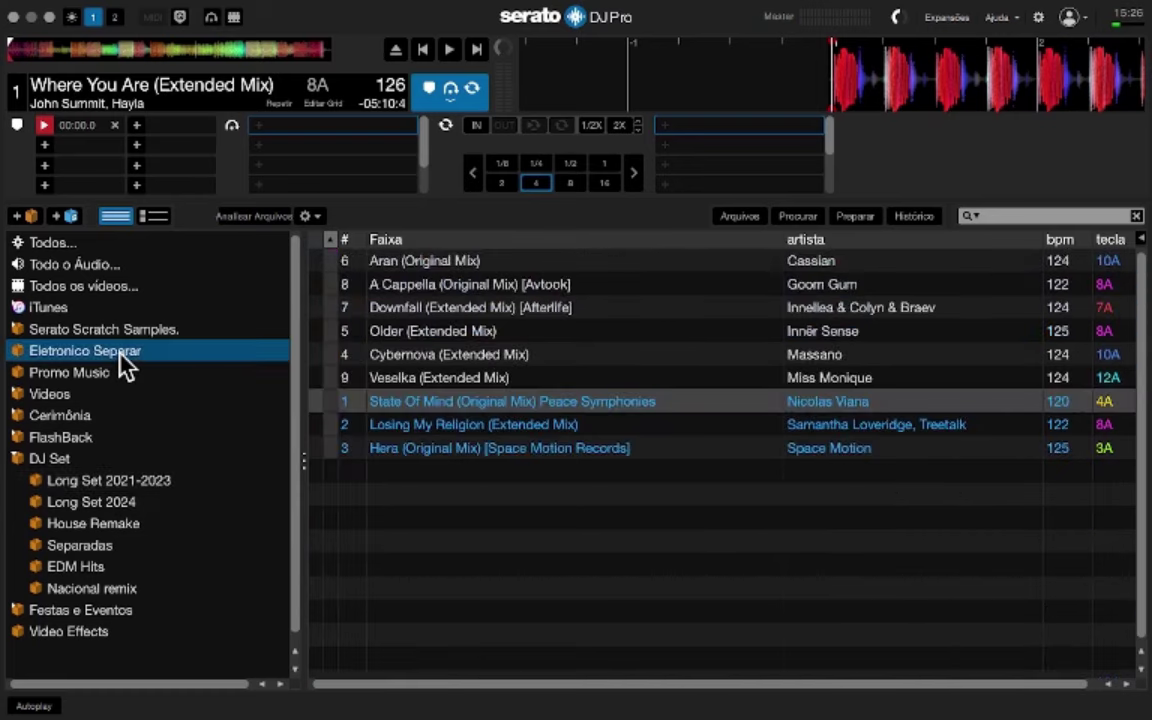
click(575, 537)
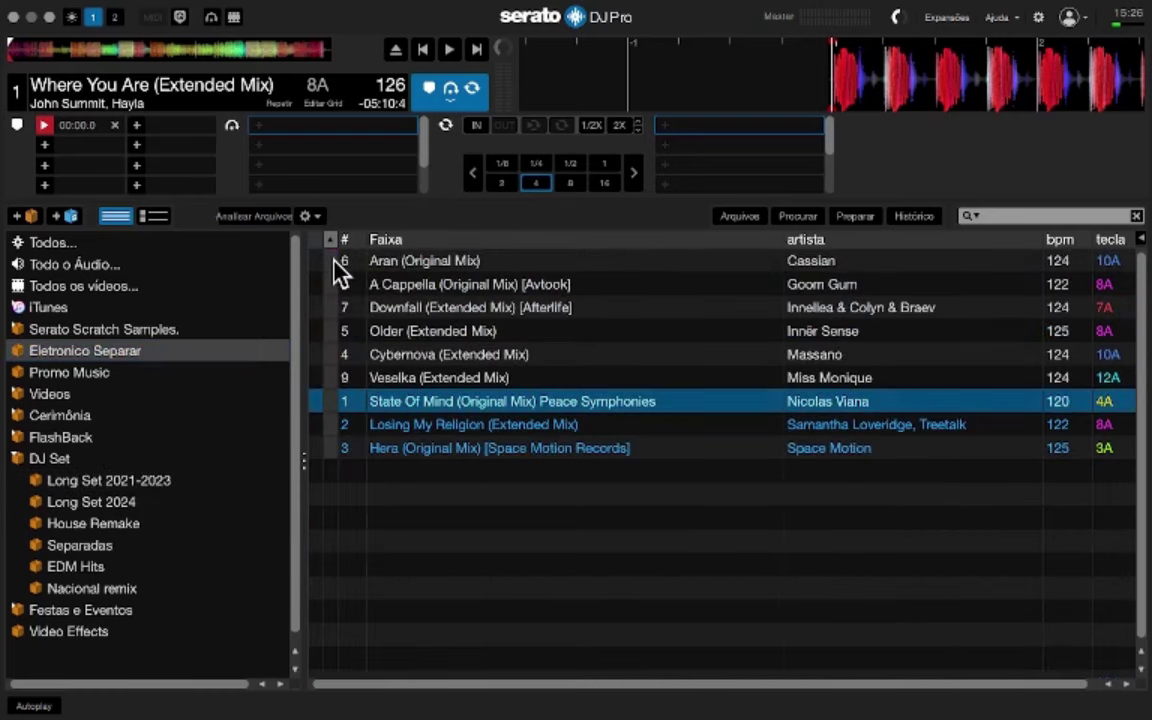
click(335, 262)
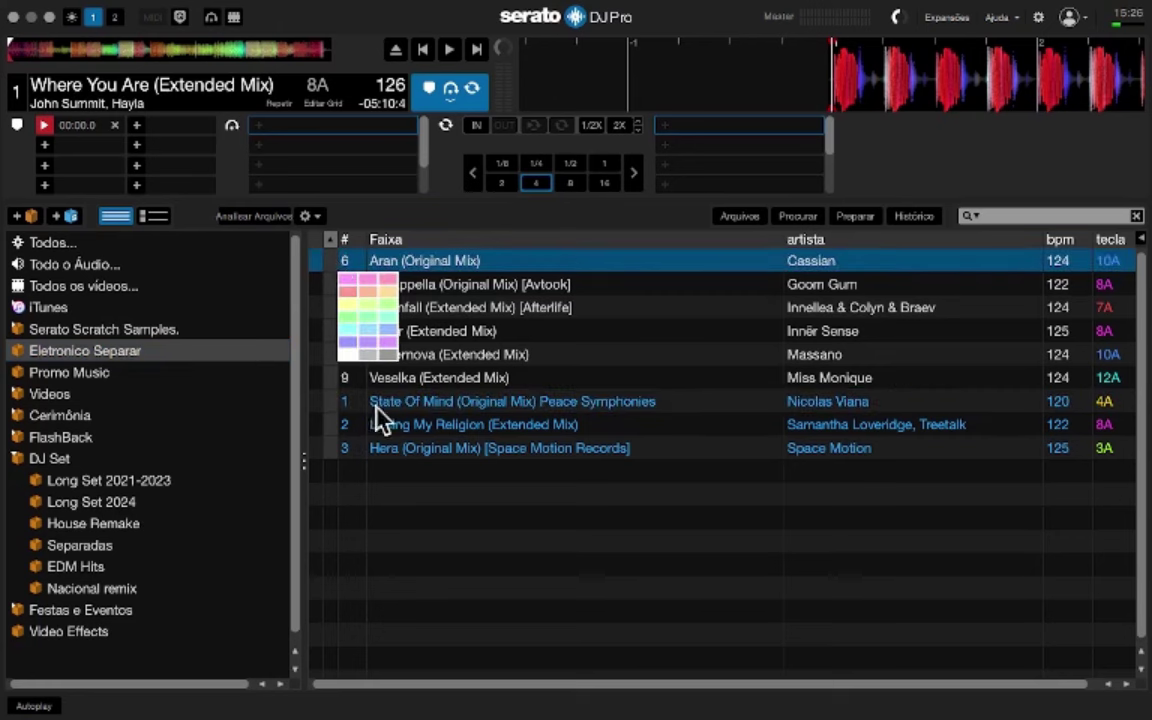
click(337, 329)
click(344, 239)
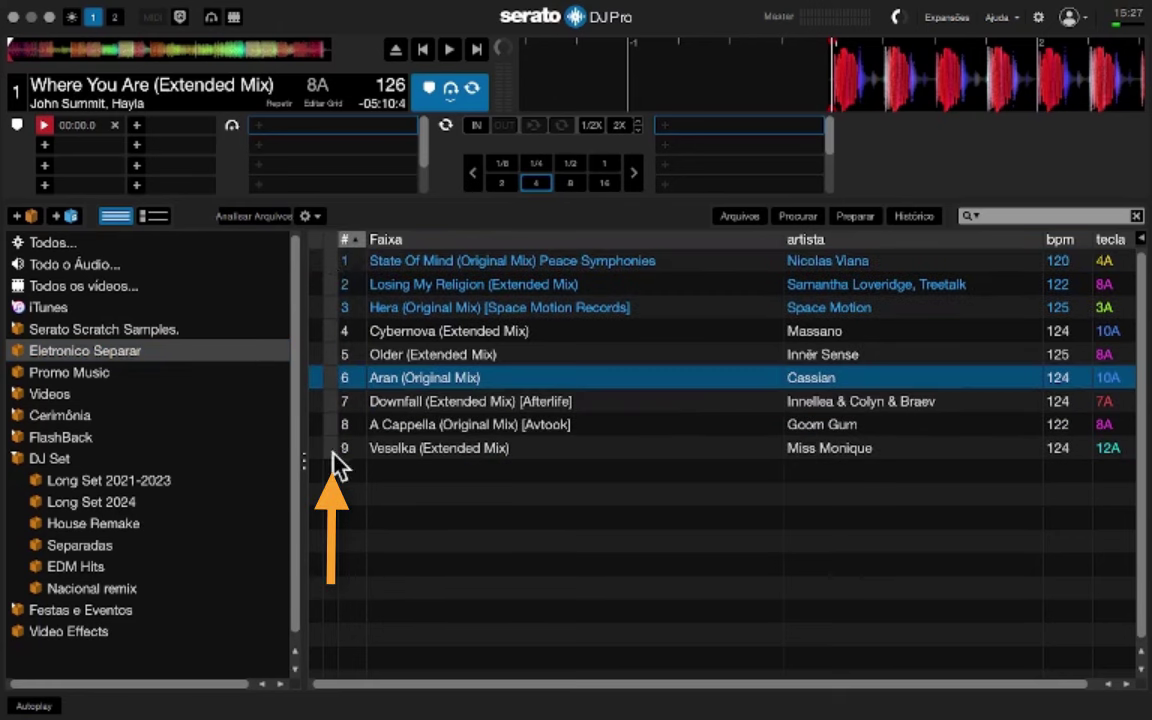
Colour-label the first three tracks of the Eletronico Separar crate green, yellow and purple, in that order
click(331, 266)
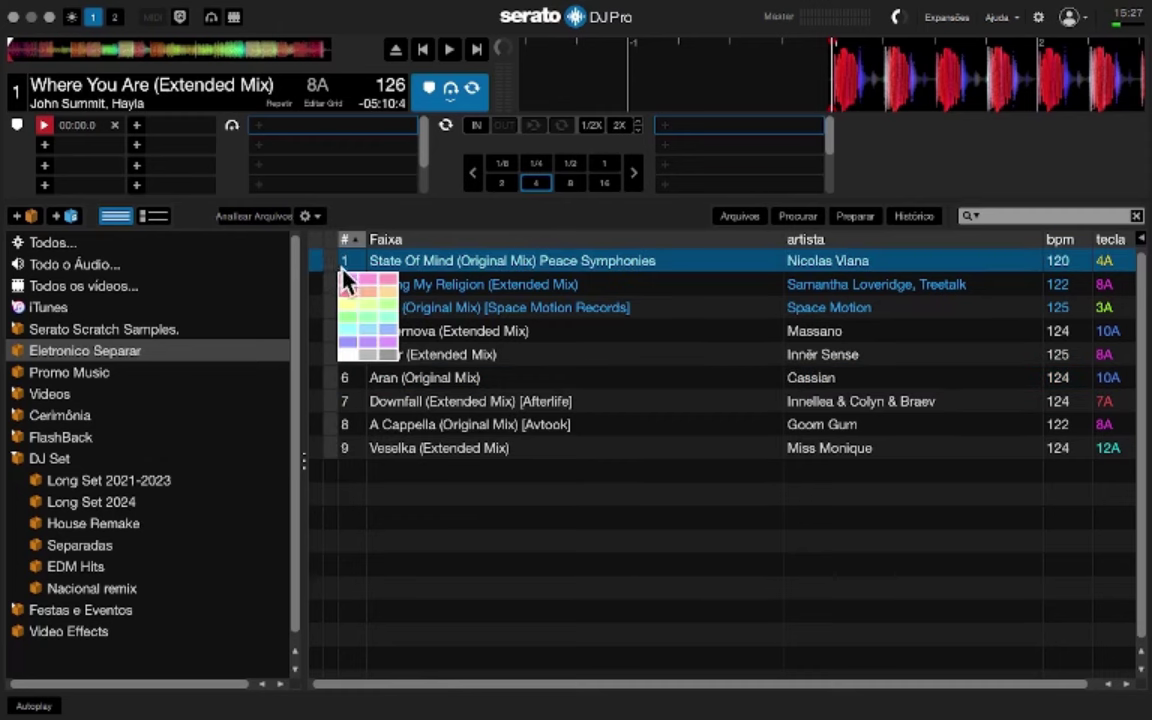
click(350, 321)
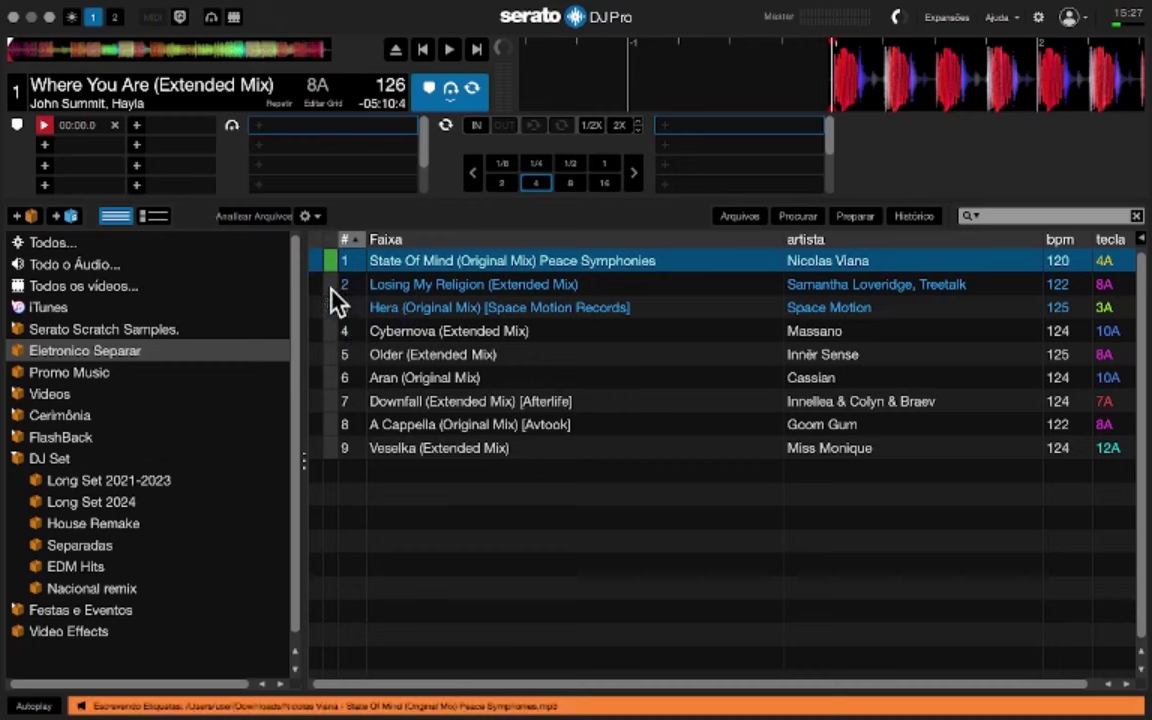
click(329, 286)
click(352, 340)
click(333, 309)
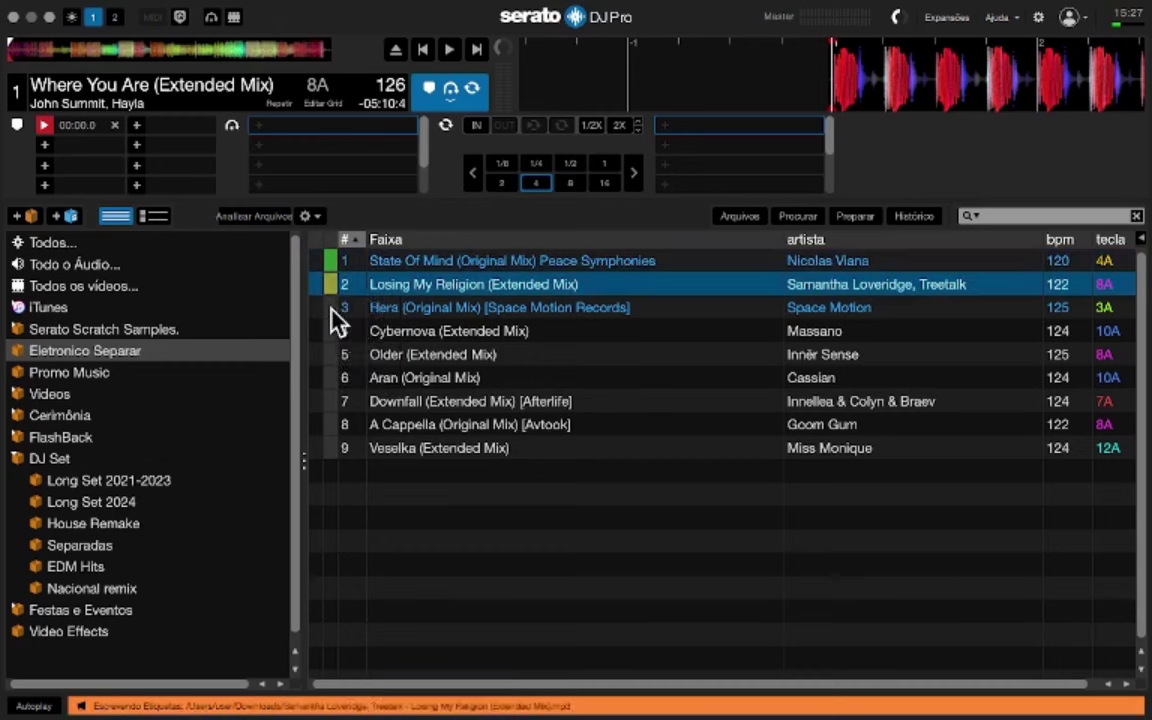
click(352, 337)
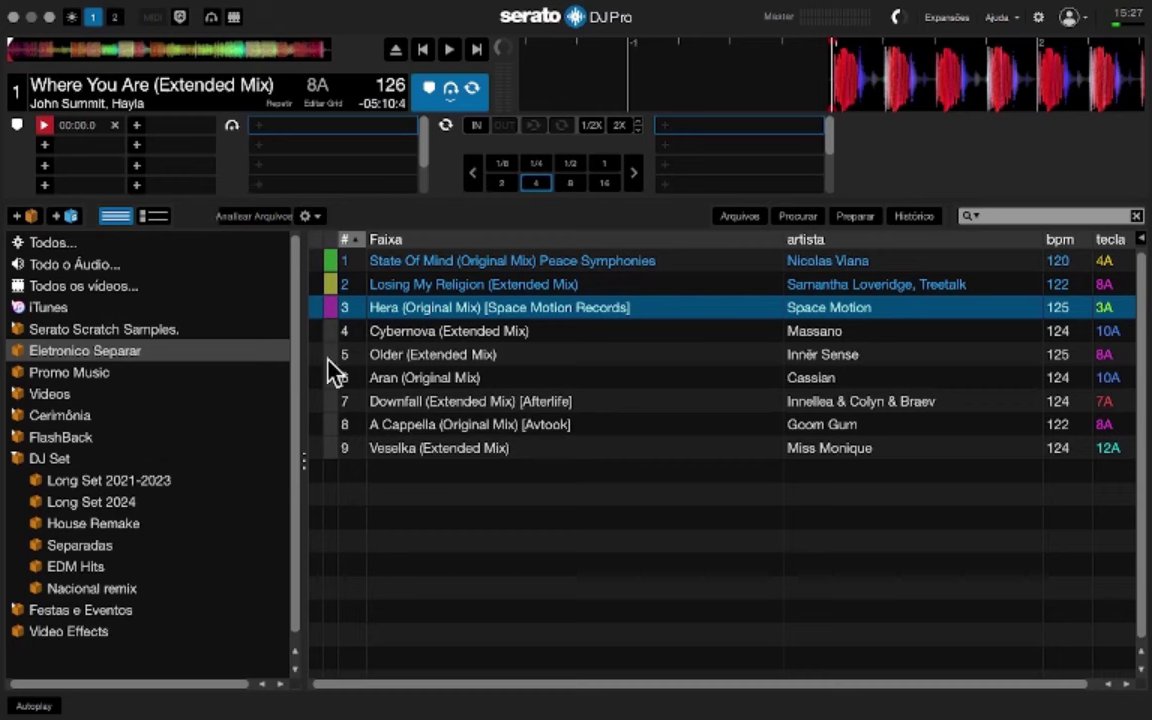
Remove the colour labels from Hera, Losing My Religion and State Of Mind
click(331, 315)
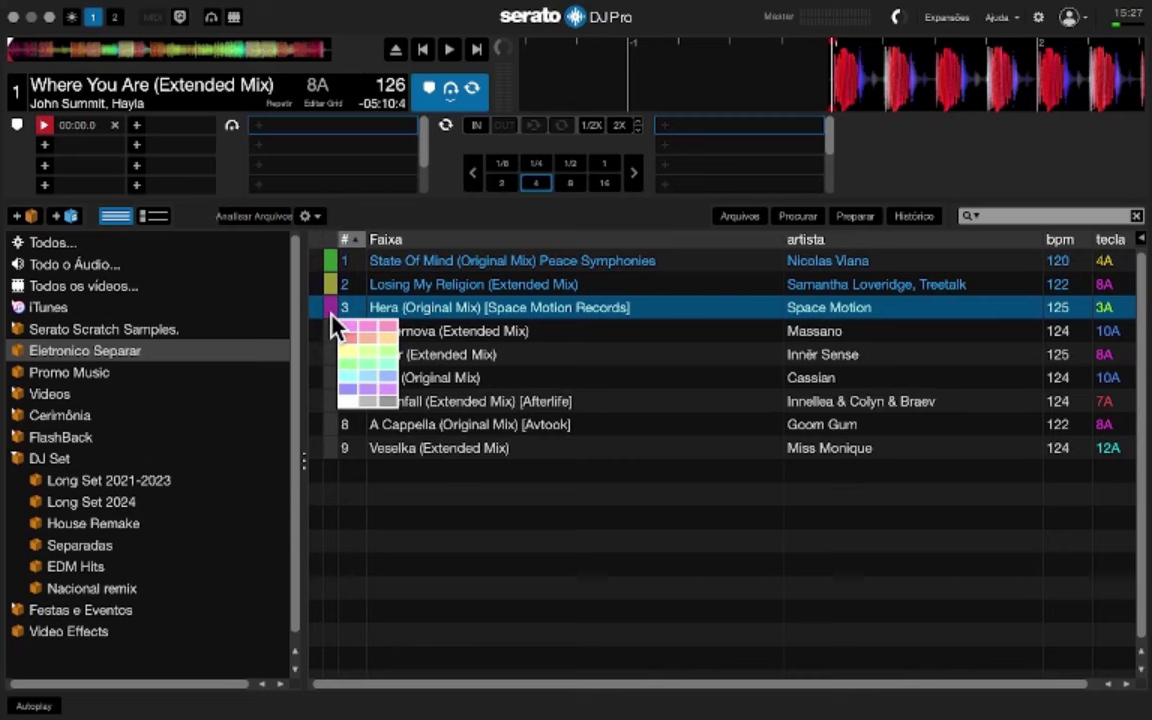
click(351, 404)
click(331, 284)
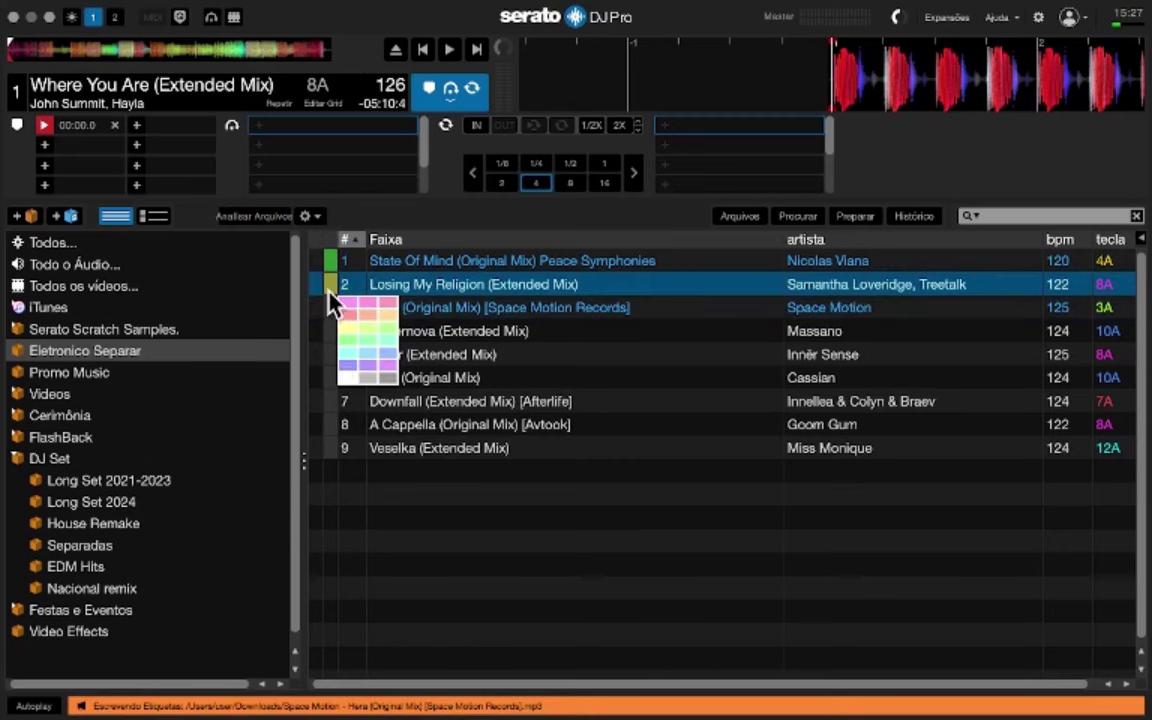
click(350, 380)
click(328, 269)
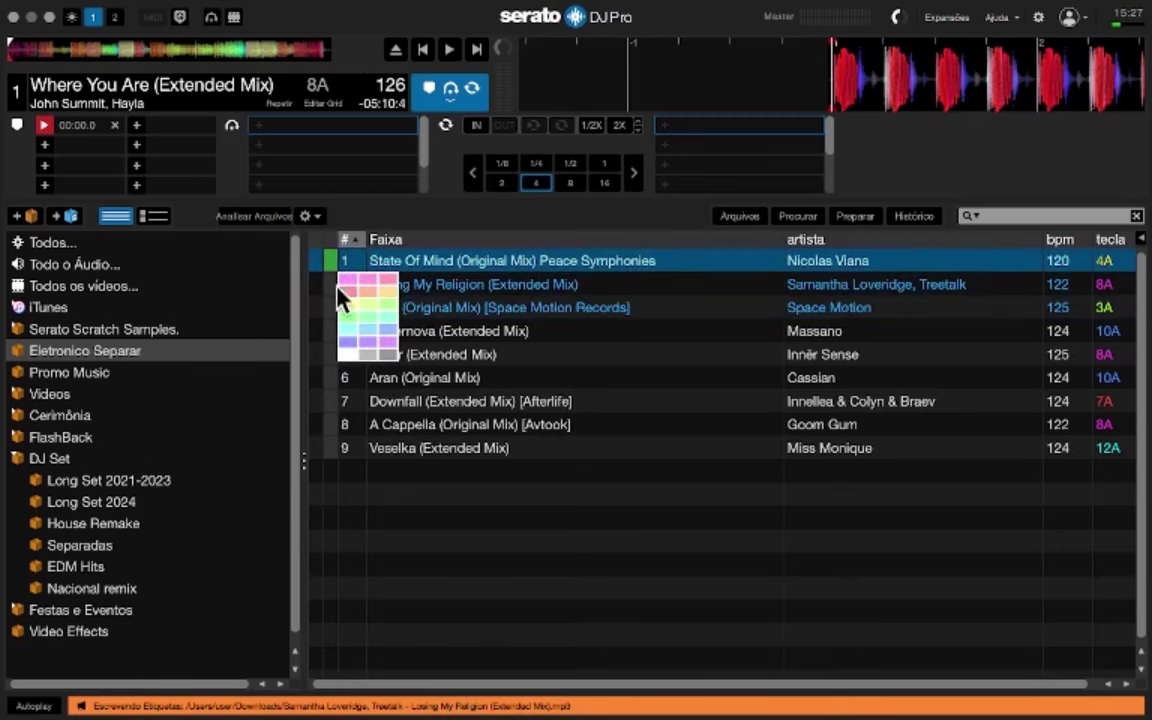
click(350, 352)
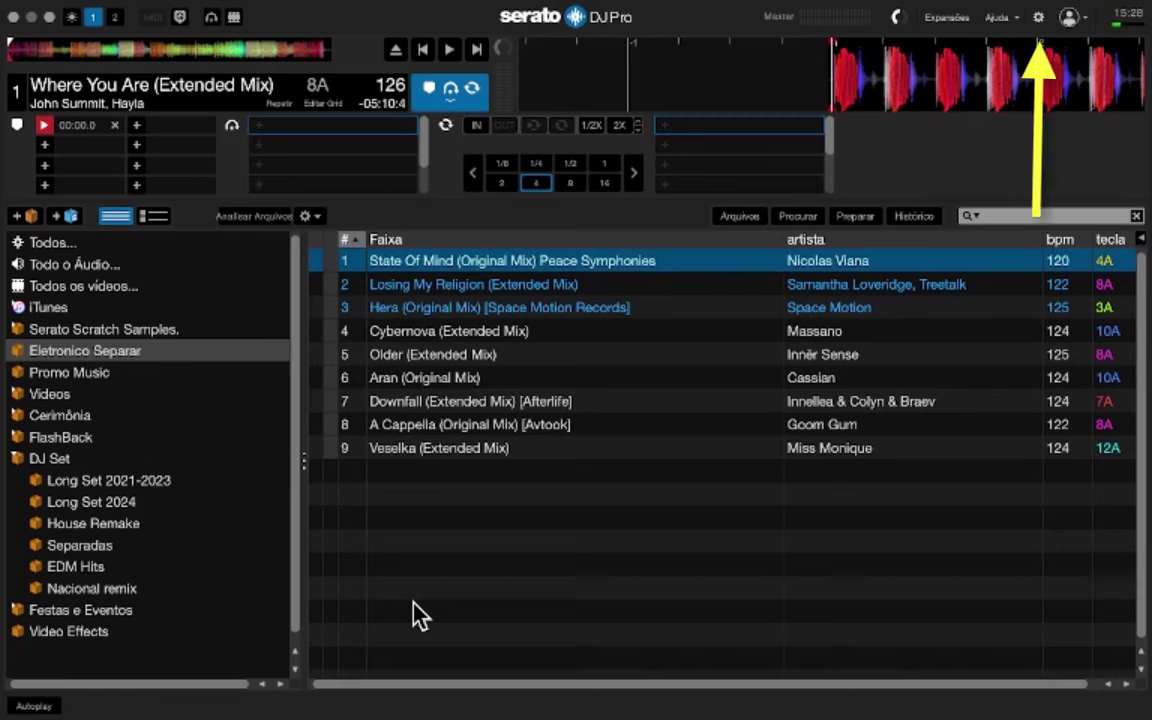
Try a larger library text size in the Biblioteca + Tela settings and restore the smaller size
click(1040, 19)
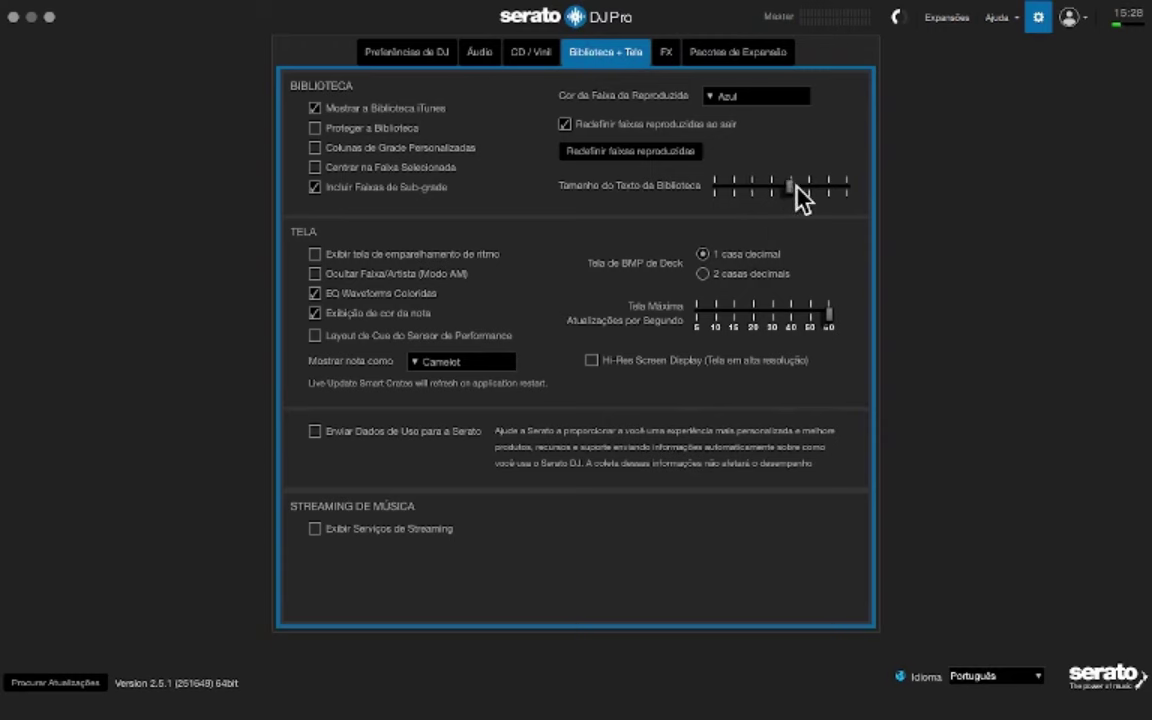
click(1038, 17)
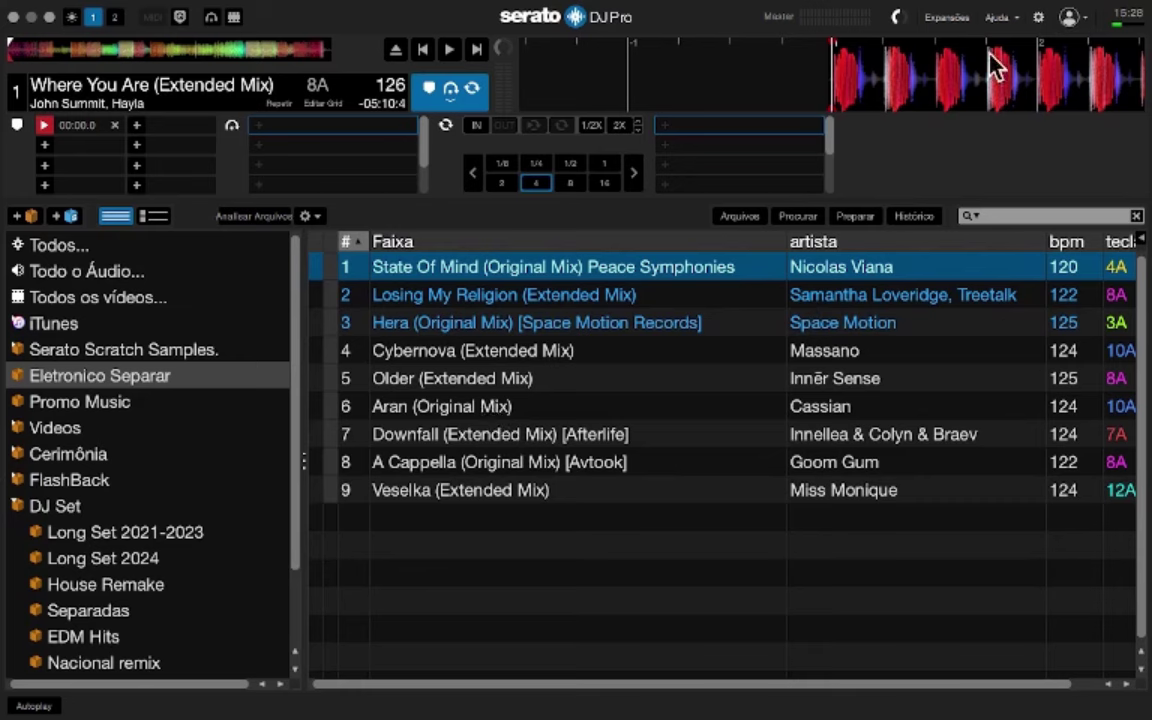
click(1038, 17)
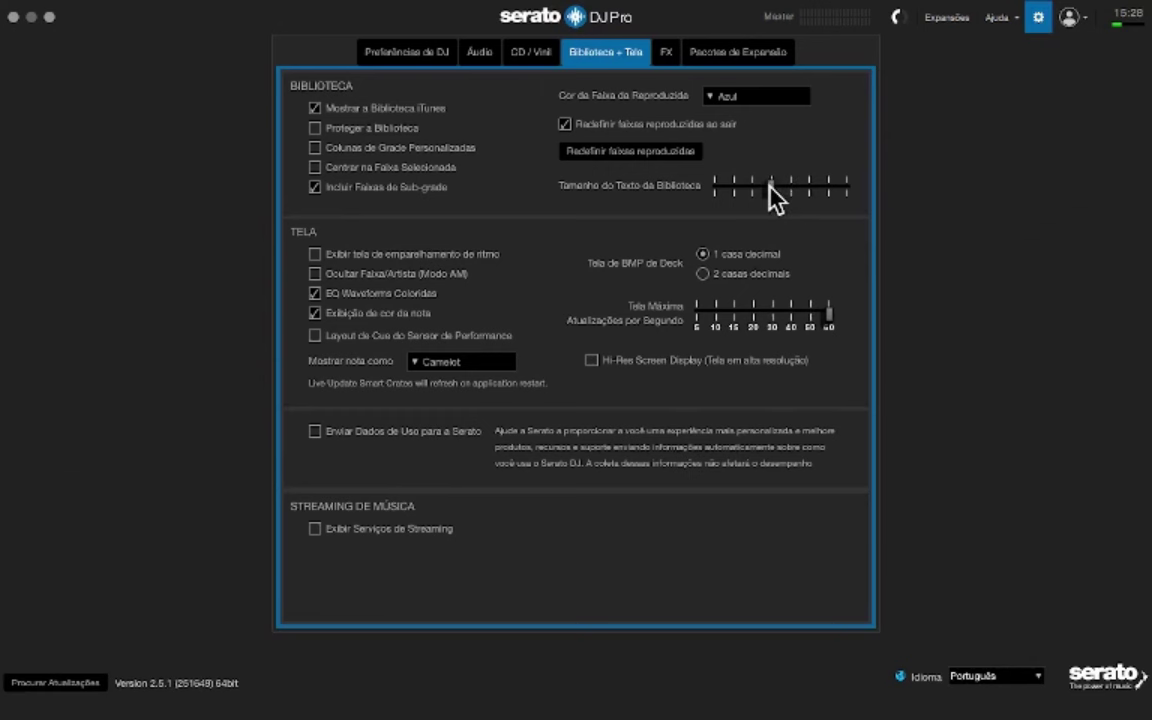
key(Escape)
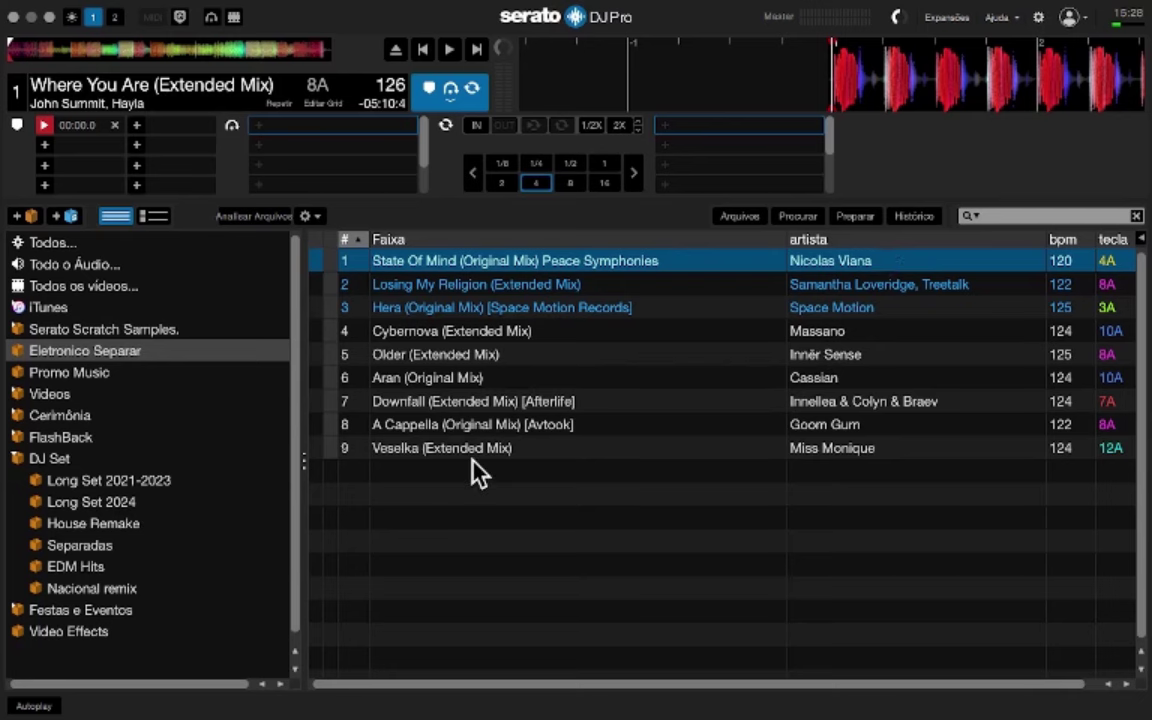
Collapse the DJ Set crate and start a smart crate with two rules, keeping the first as adicionado antes 01/02/24
click(17, 459)
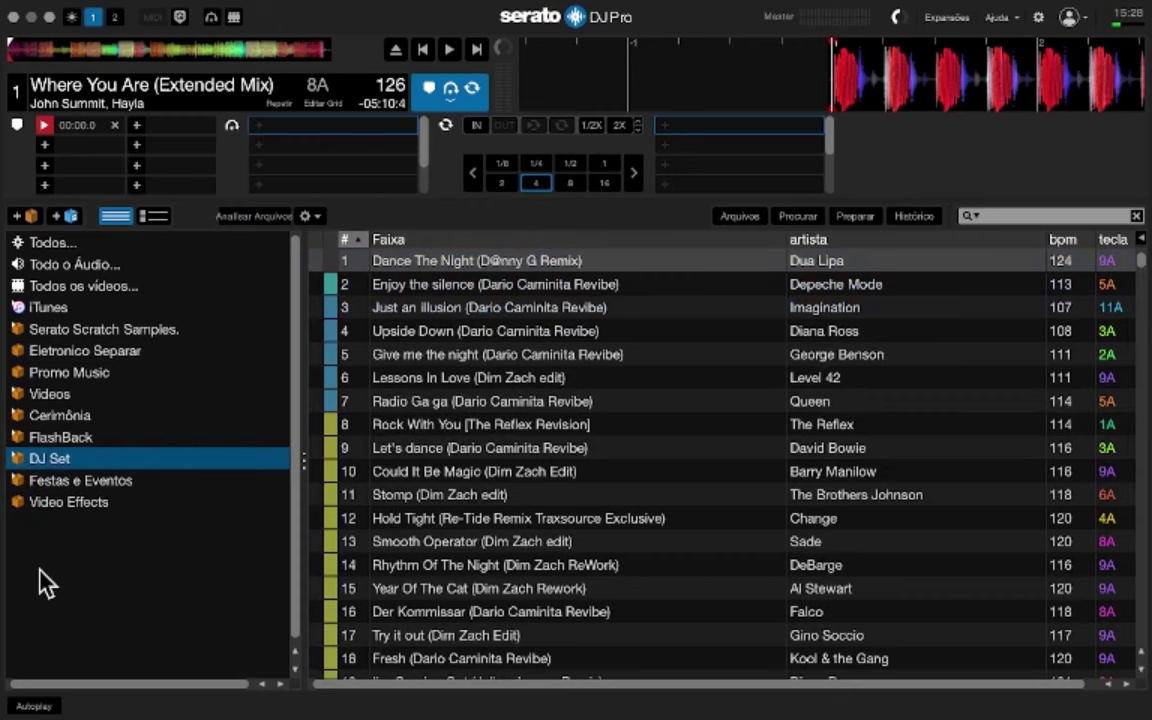
click(71, 217)
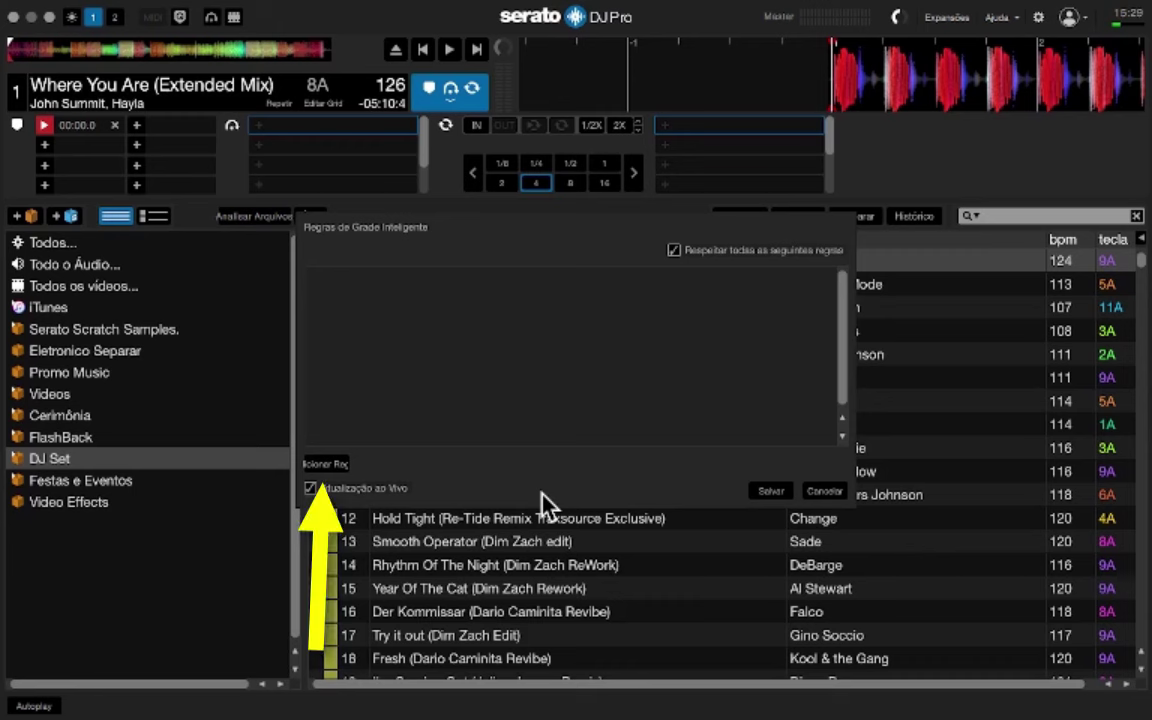
click(325, 466)
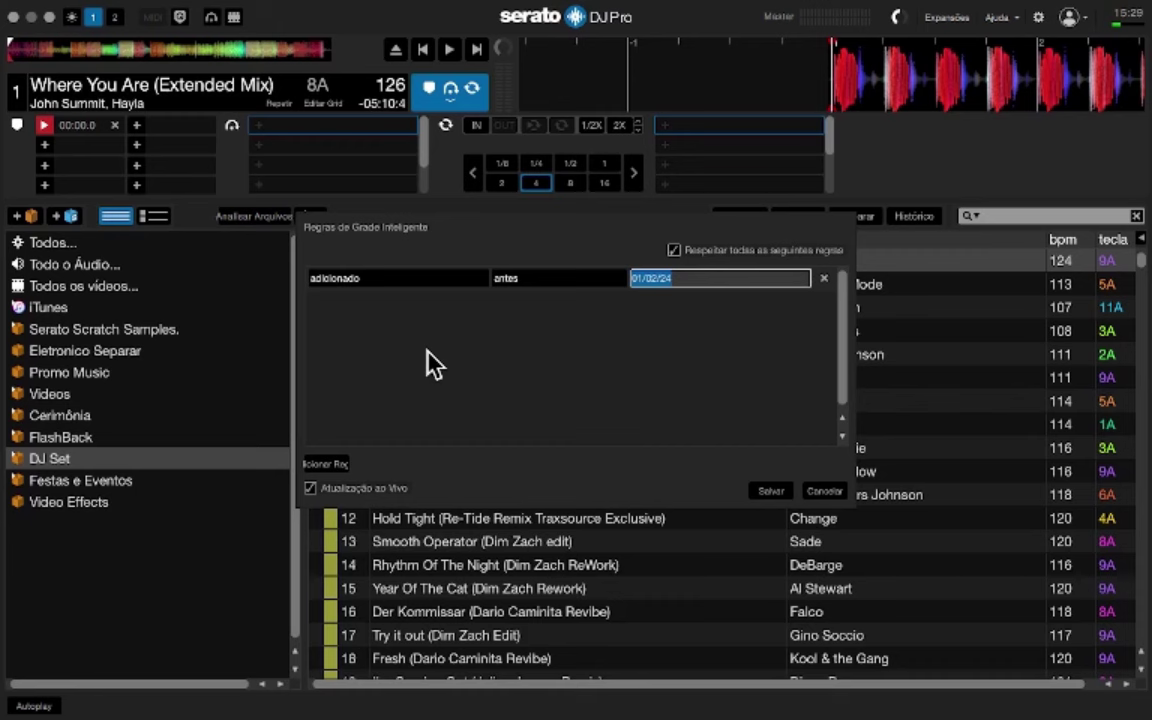
click(330, 466)
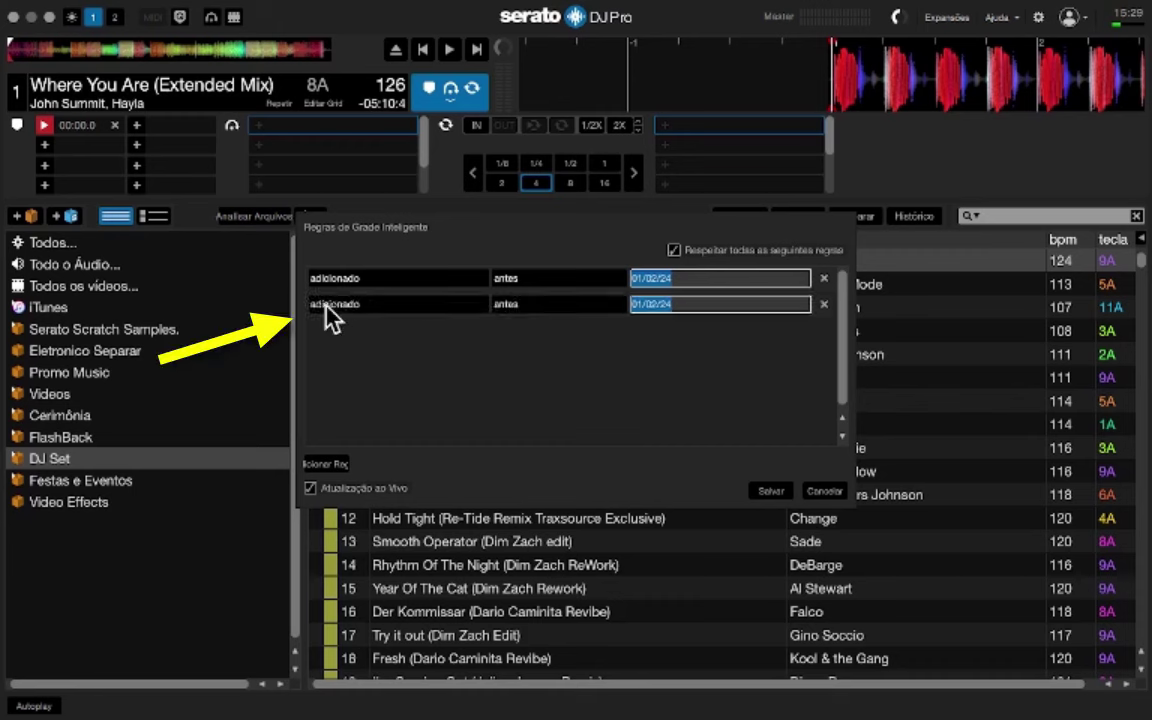
Set the second smart crate rule to artista contém "david guetta" and save the smart crate
click(366, 304)
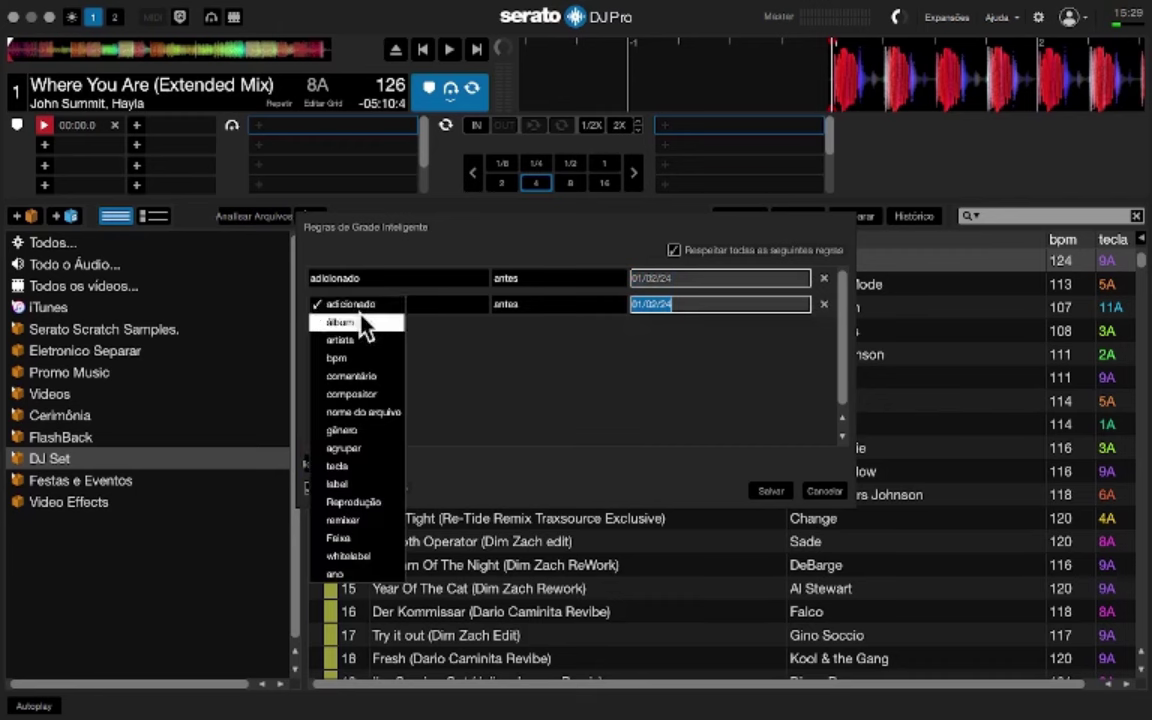
click(345, 340)
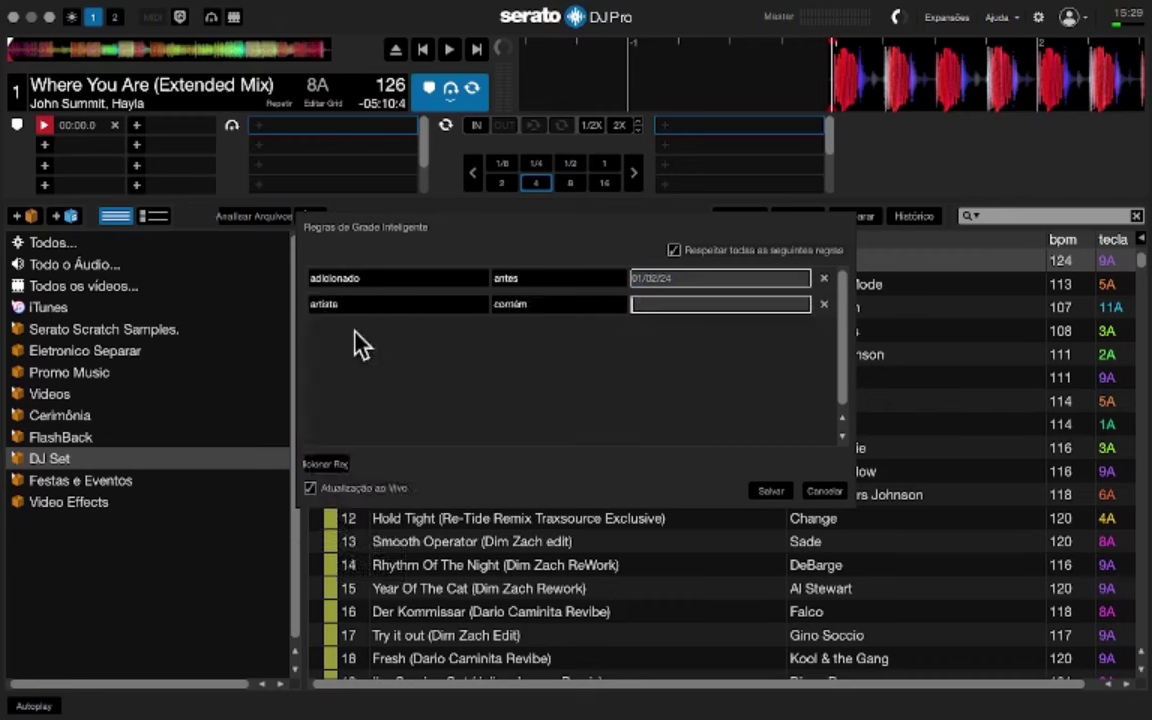
click(649, 306)
text(david guetta)
click(769, 491)
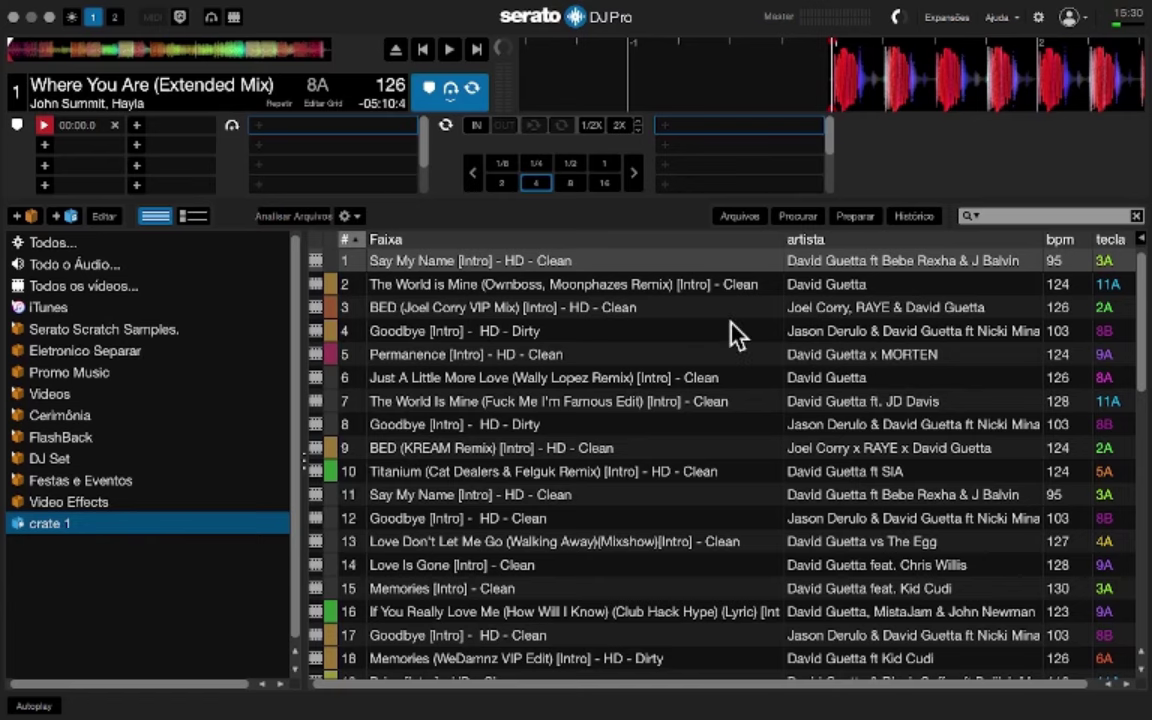
Look through the new smart crate's tracks and rename the crate THE BEST OF DAVID GUETTA
scroll(650, 385, down, 10)
scroll(655, 395, down, 2)
double_click(56, 529)
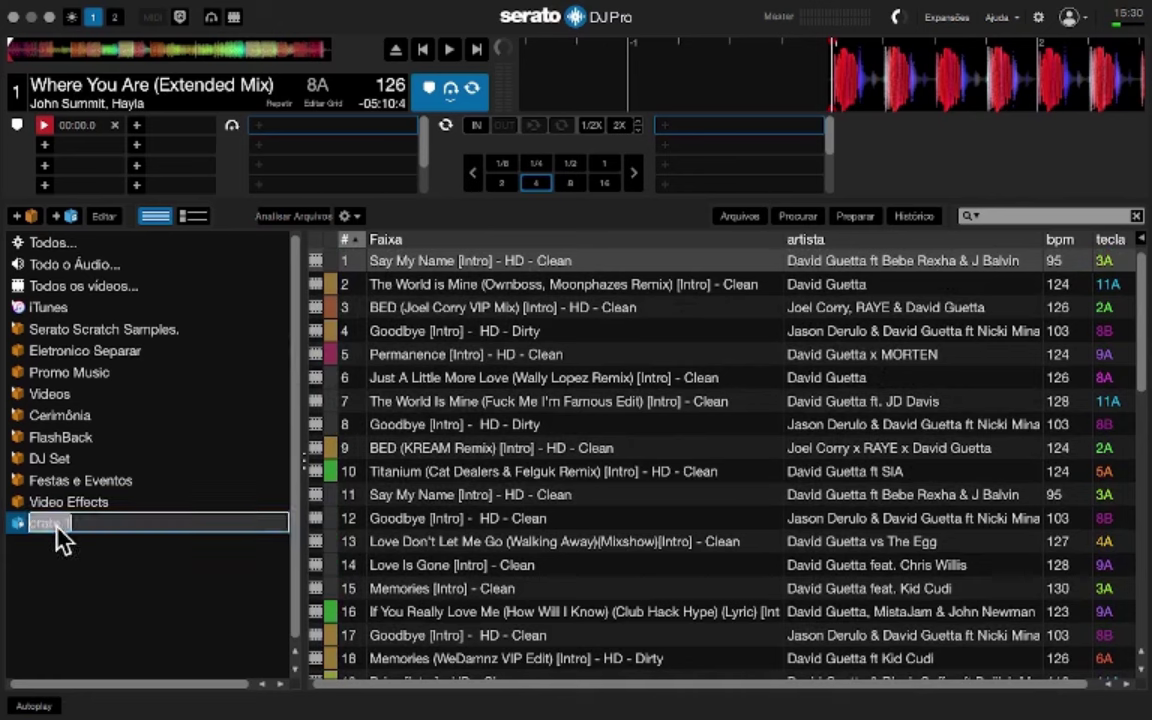
text(THE BEST OF DAVID GUETTA)
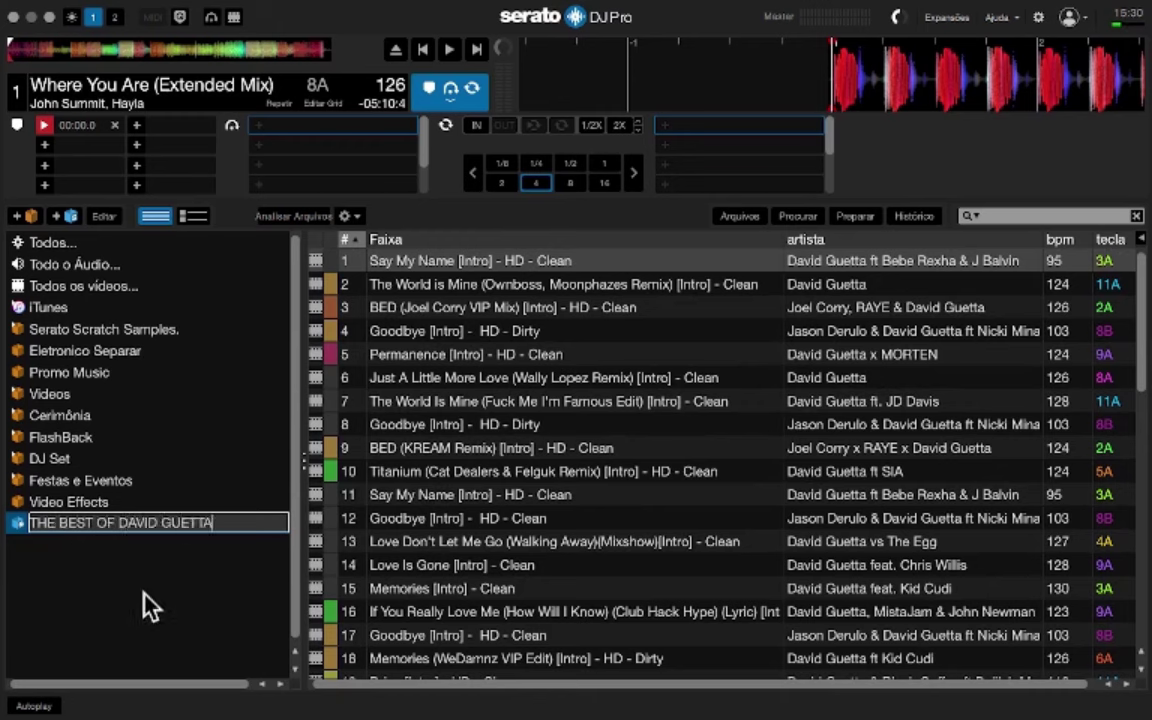
click(8, 525)
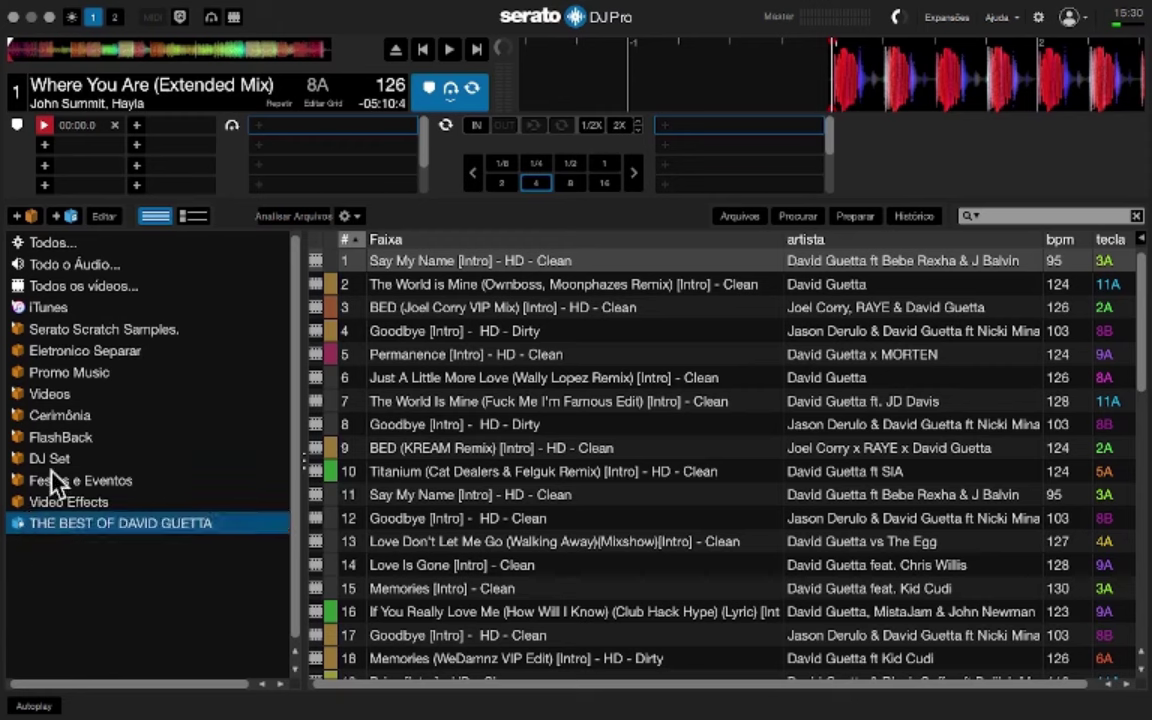